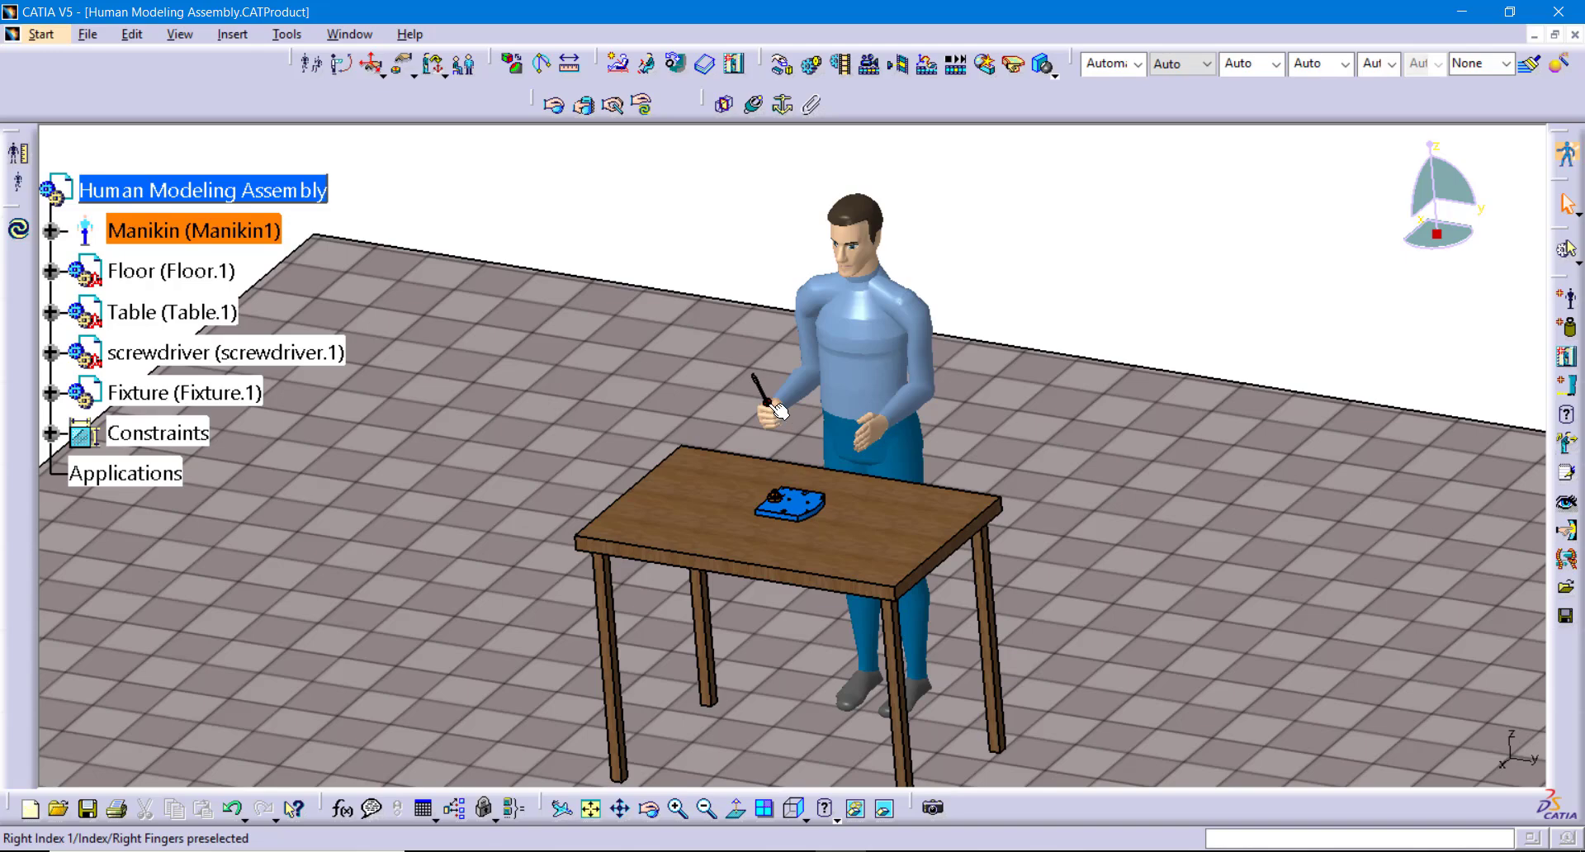
# Create a simulation with Manikin1 as its object and insert the current standing posture as the first shot
pyautogui.middleClick(775, 499)
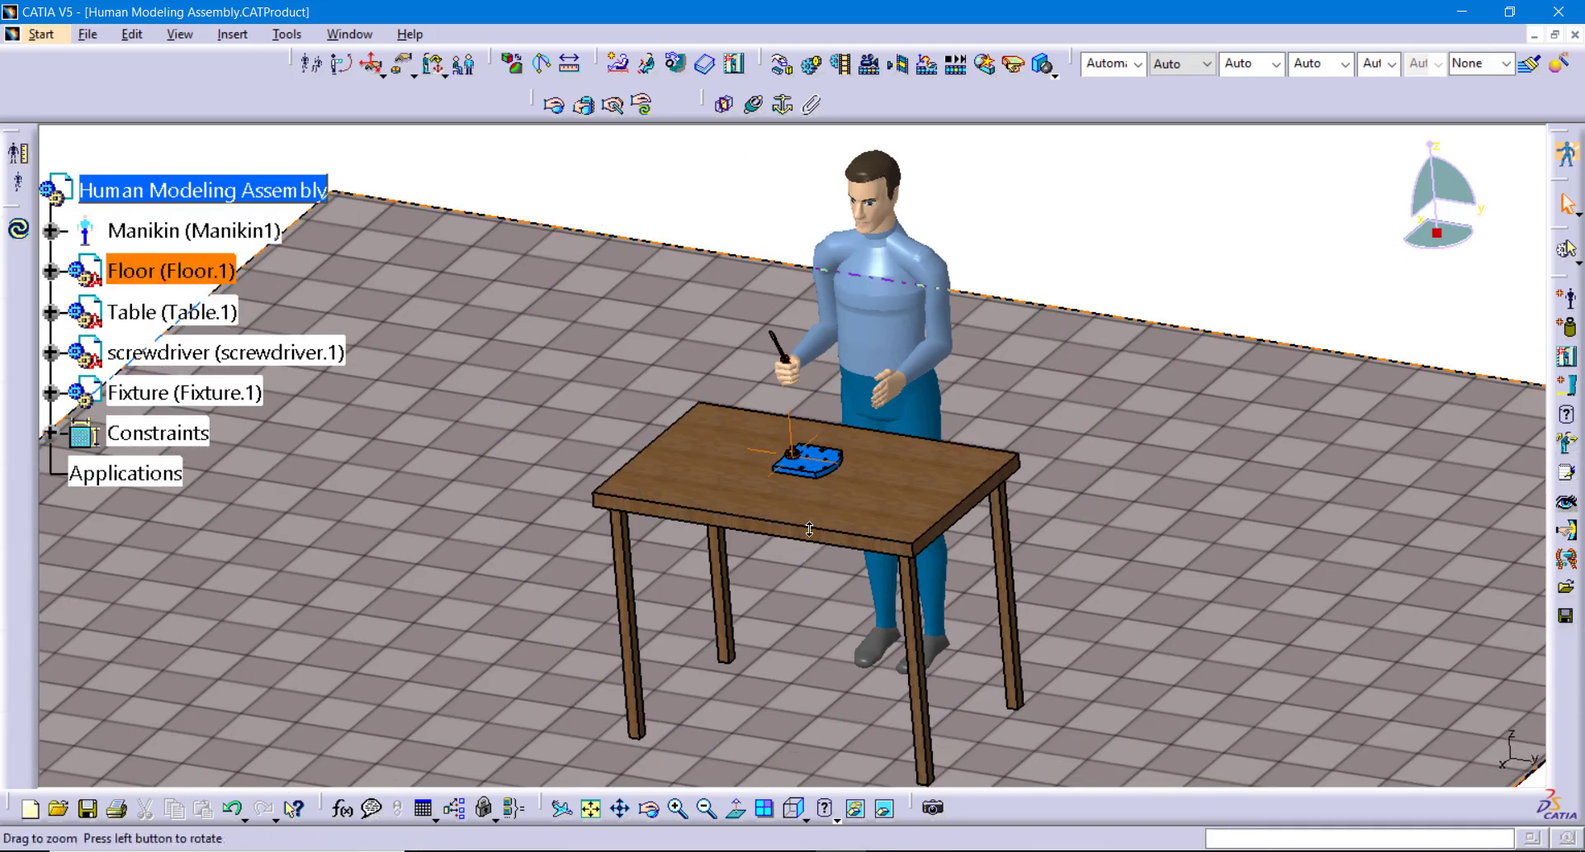
pyautogui.moveTo(805, 545); pyautogui.dragTo(794, 192, button='middle')
pyautogui.moveTo(855, 342); pyautogui.dragTo(848, 609, button='middle')
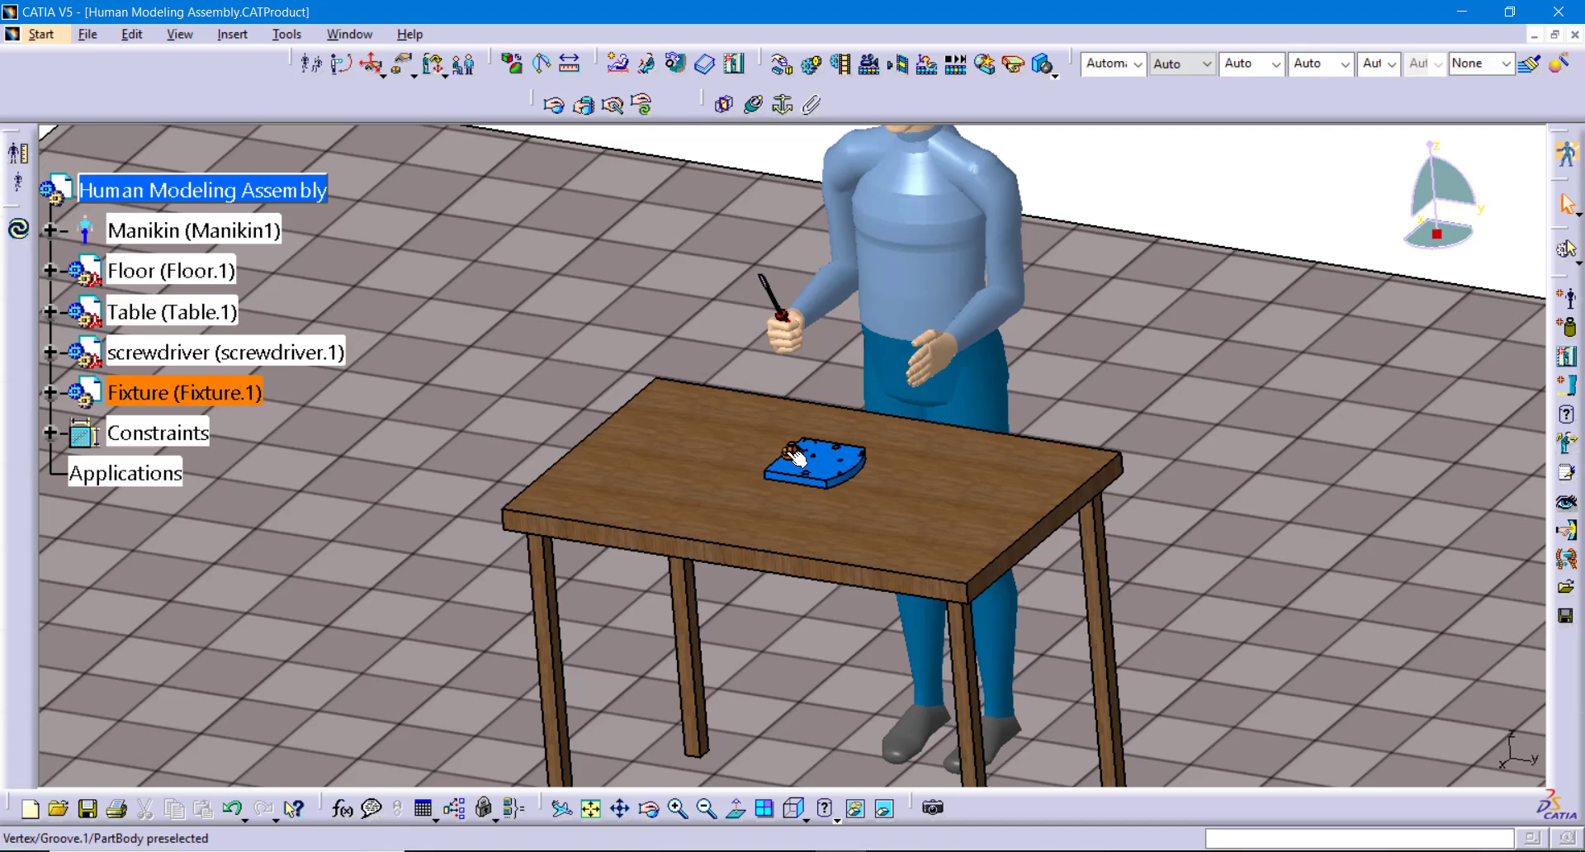
pyautogui.moveTo(820, 458); pyautogui.dragTo(762, 599, button='middle')
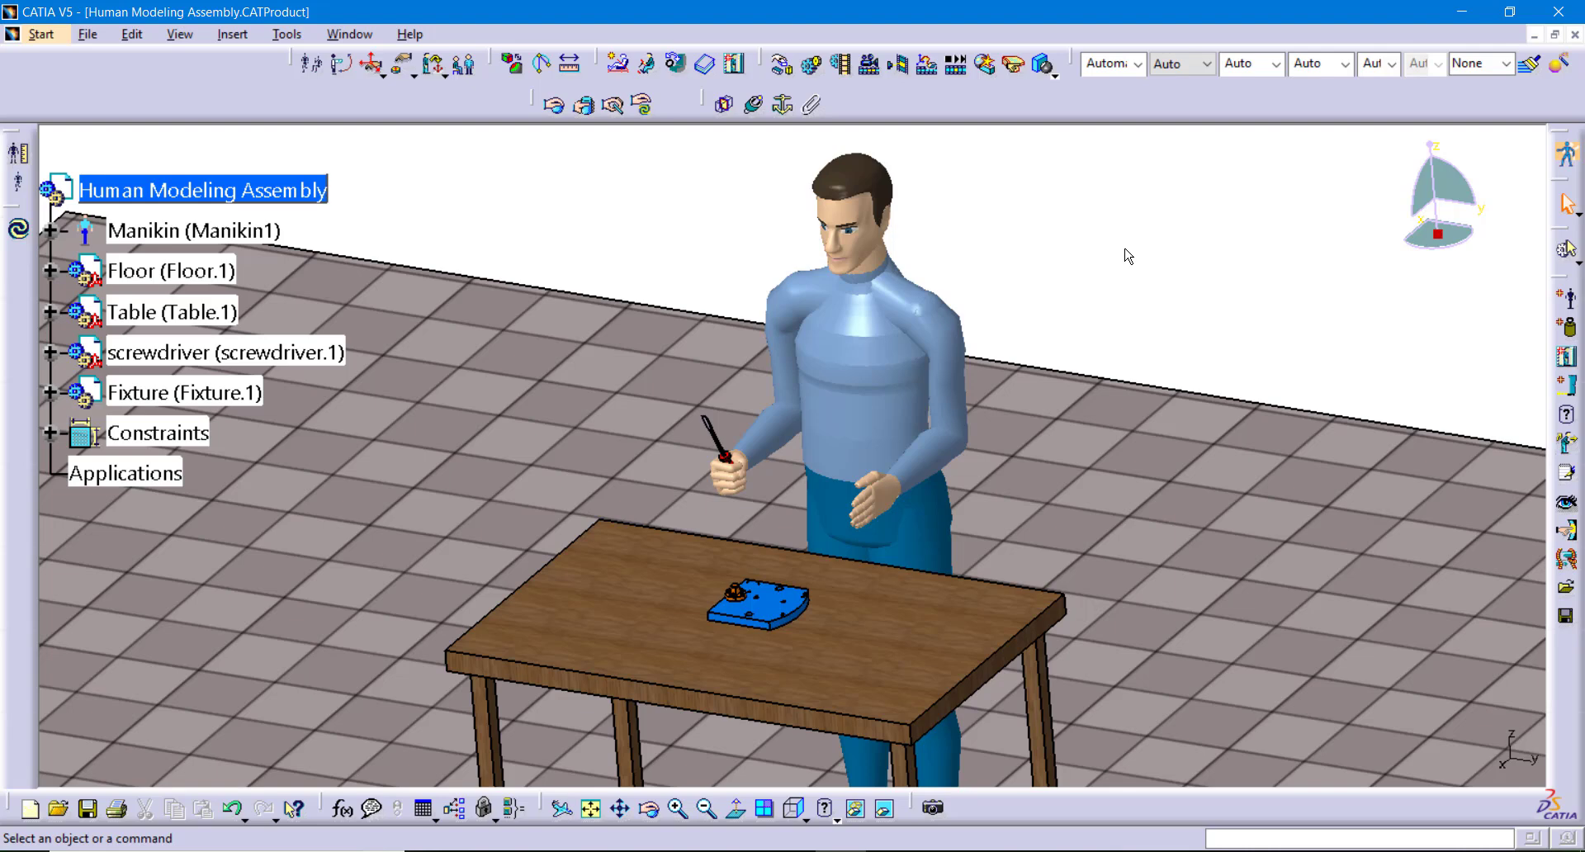
pyautogui.click(810, 71)
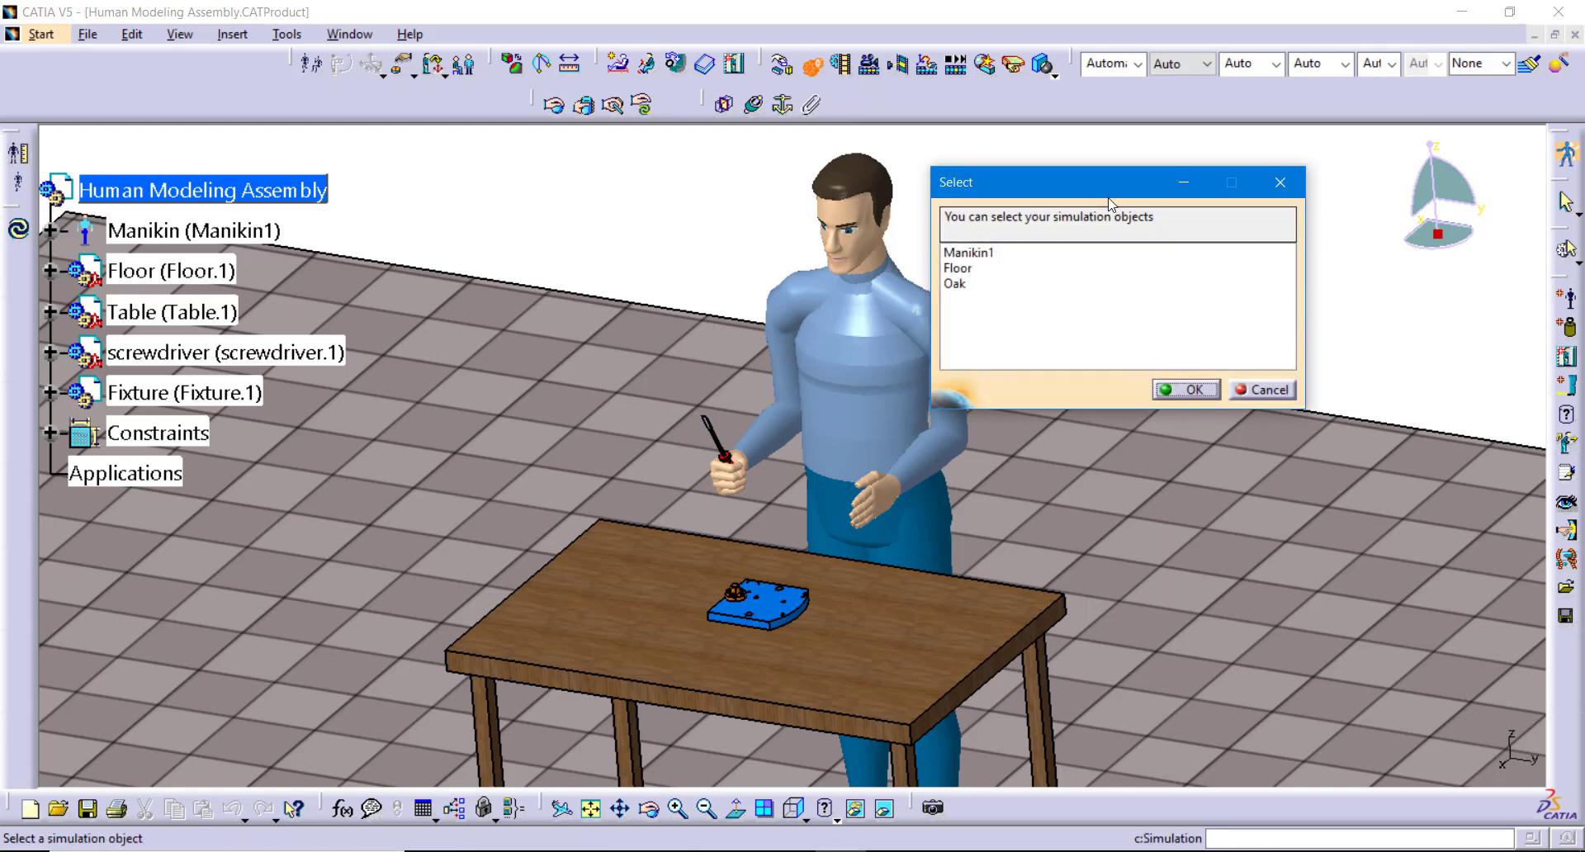
pyautogui.click(987, 255)
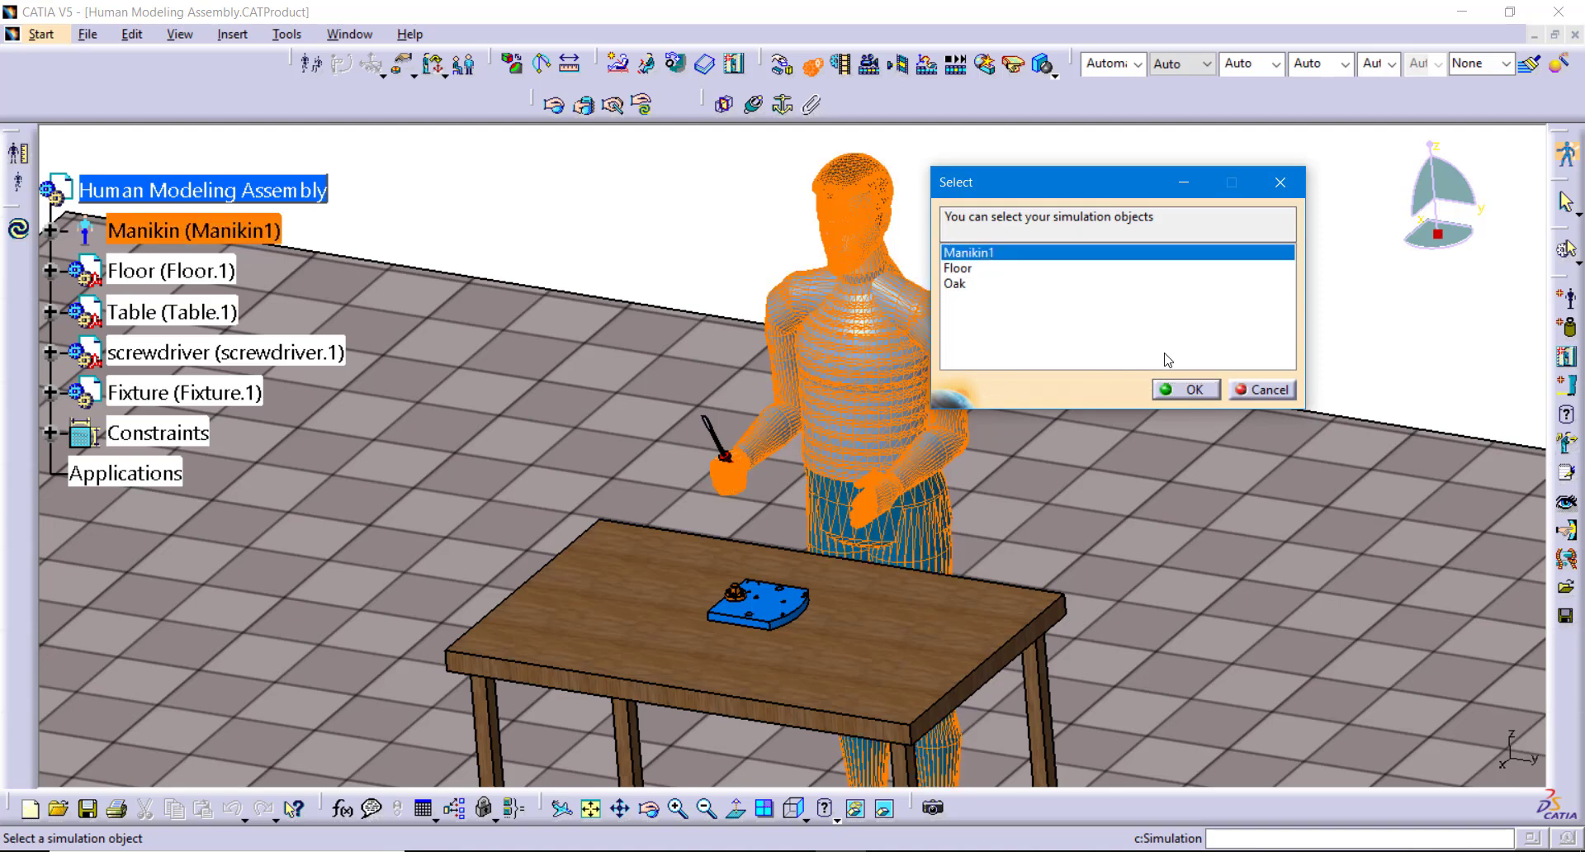
pyautogui.click(1185, 390)
pyautogui.moveTo(1207, 175); pyautogui.dragTo(1136, 172)
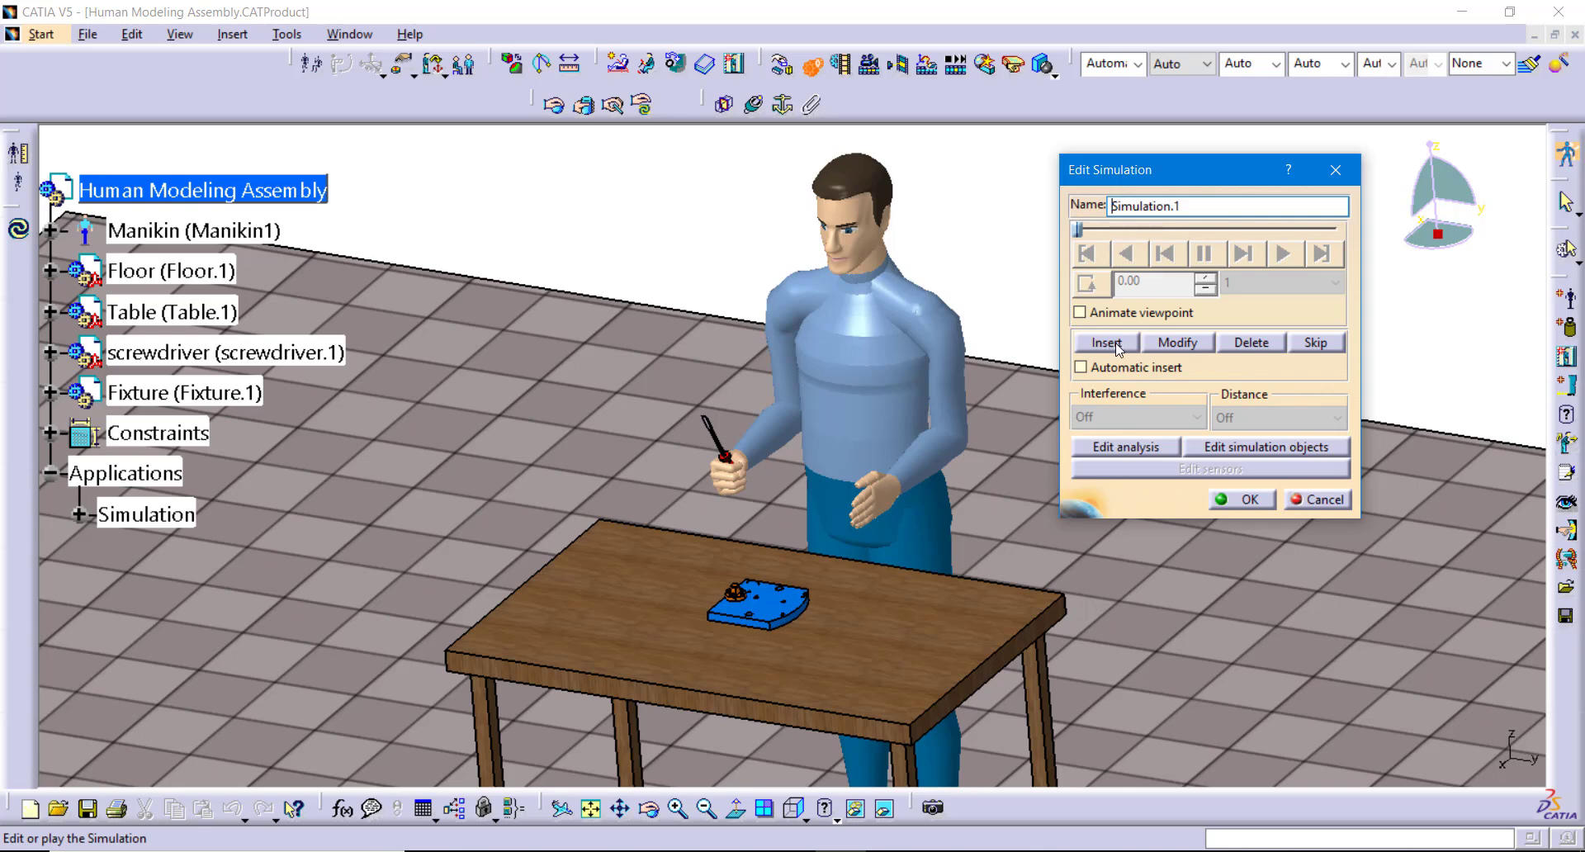
pyautogui.click(1106, 344)
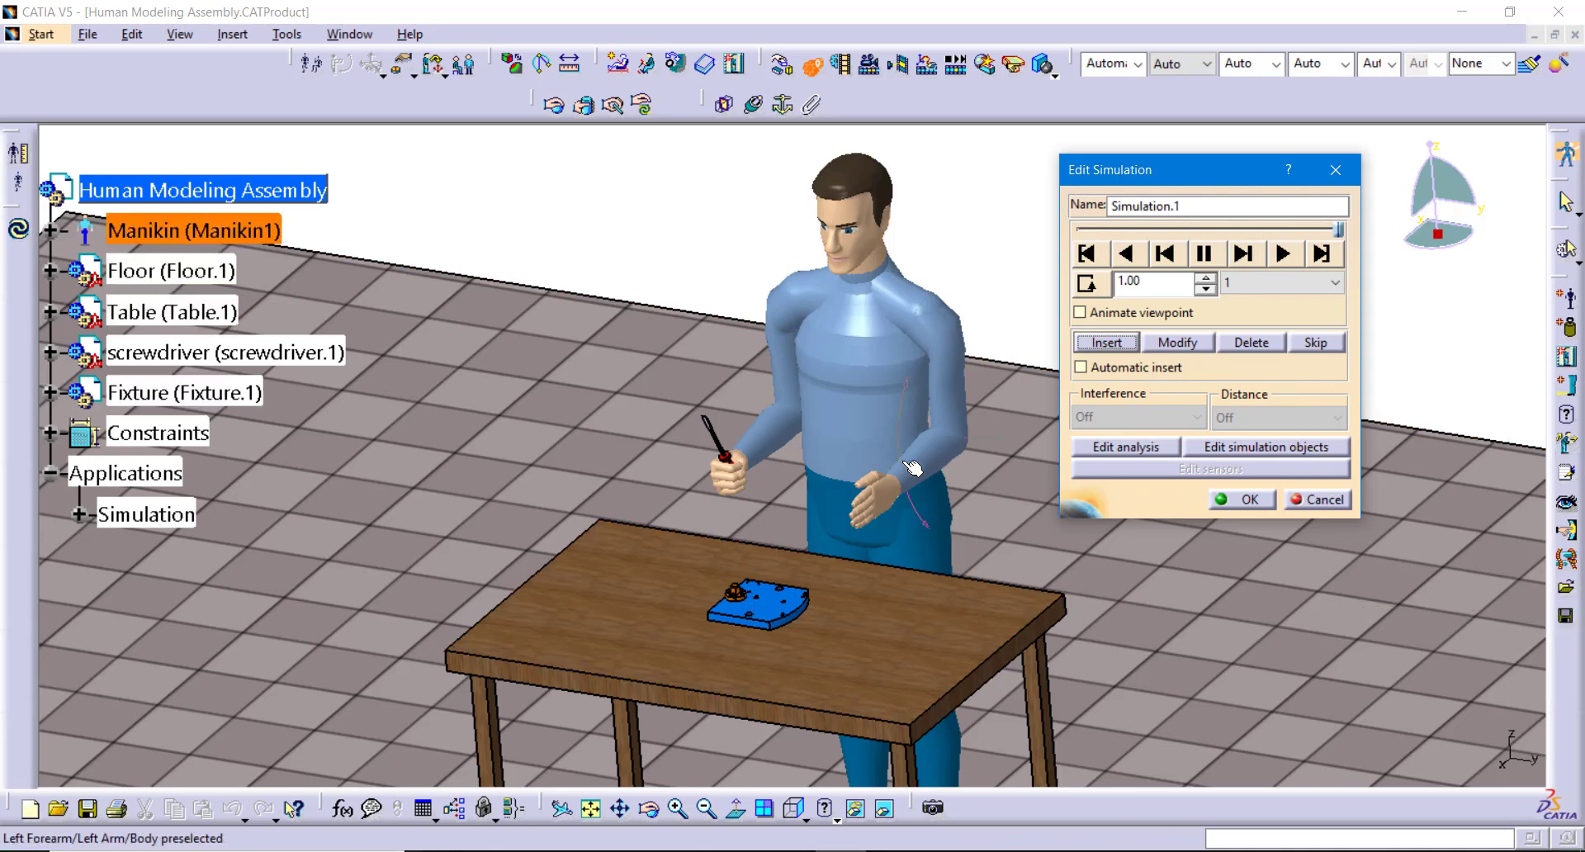
# Apply the Bolt 1 description from the human catalog to the manikin's Posture setting and insert it as a simulation shot
pyautogui.click(1563, 593)
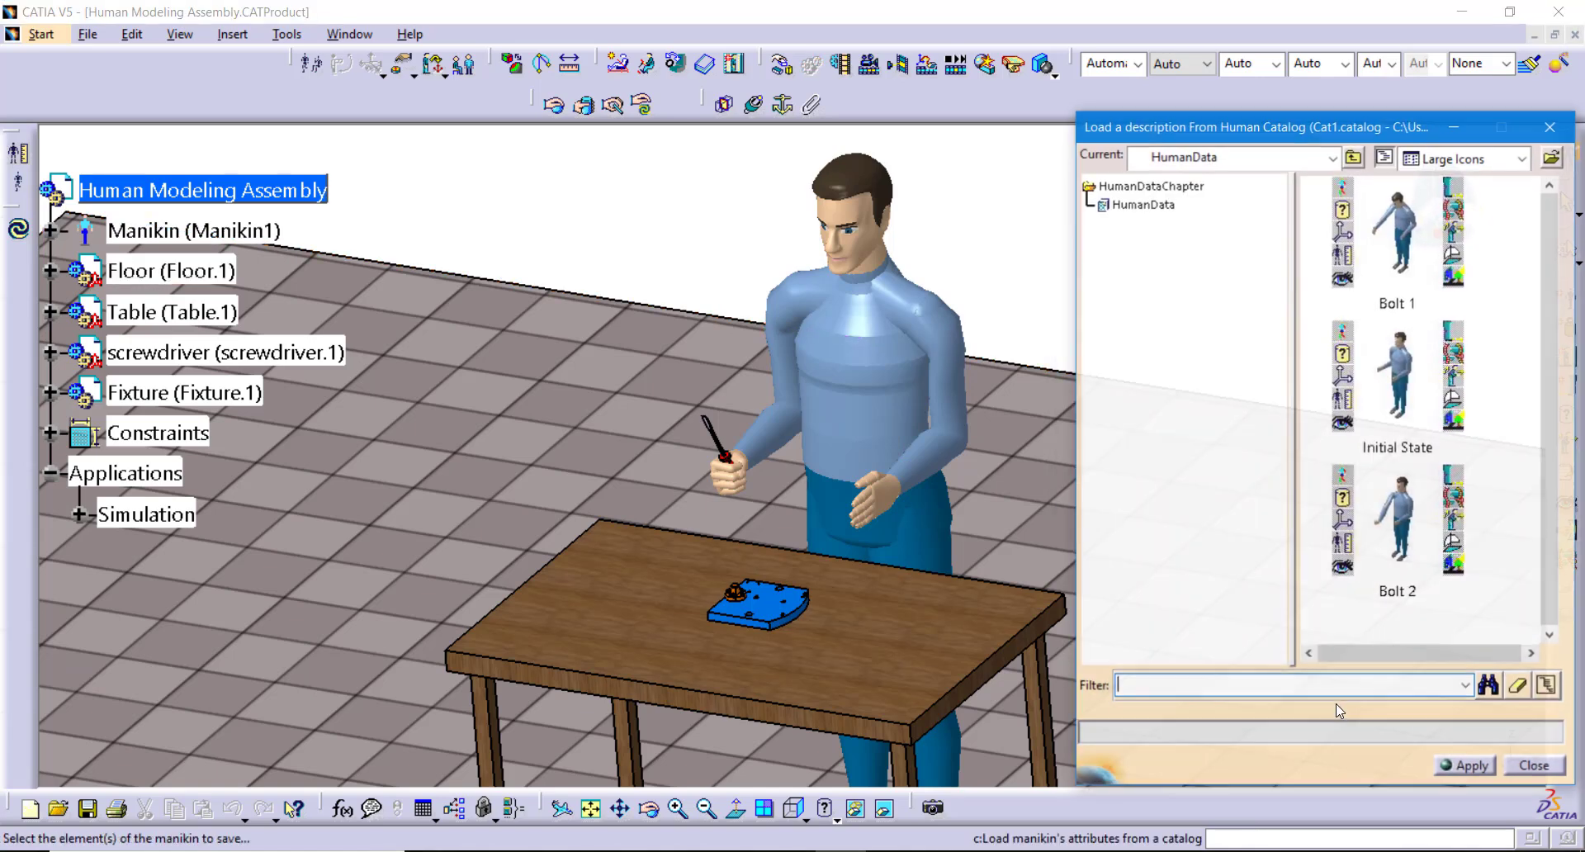
pyautogui.moveTo(1276, 130); pyautogui.dragTo(1140, 118)
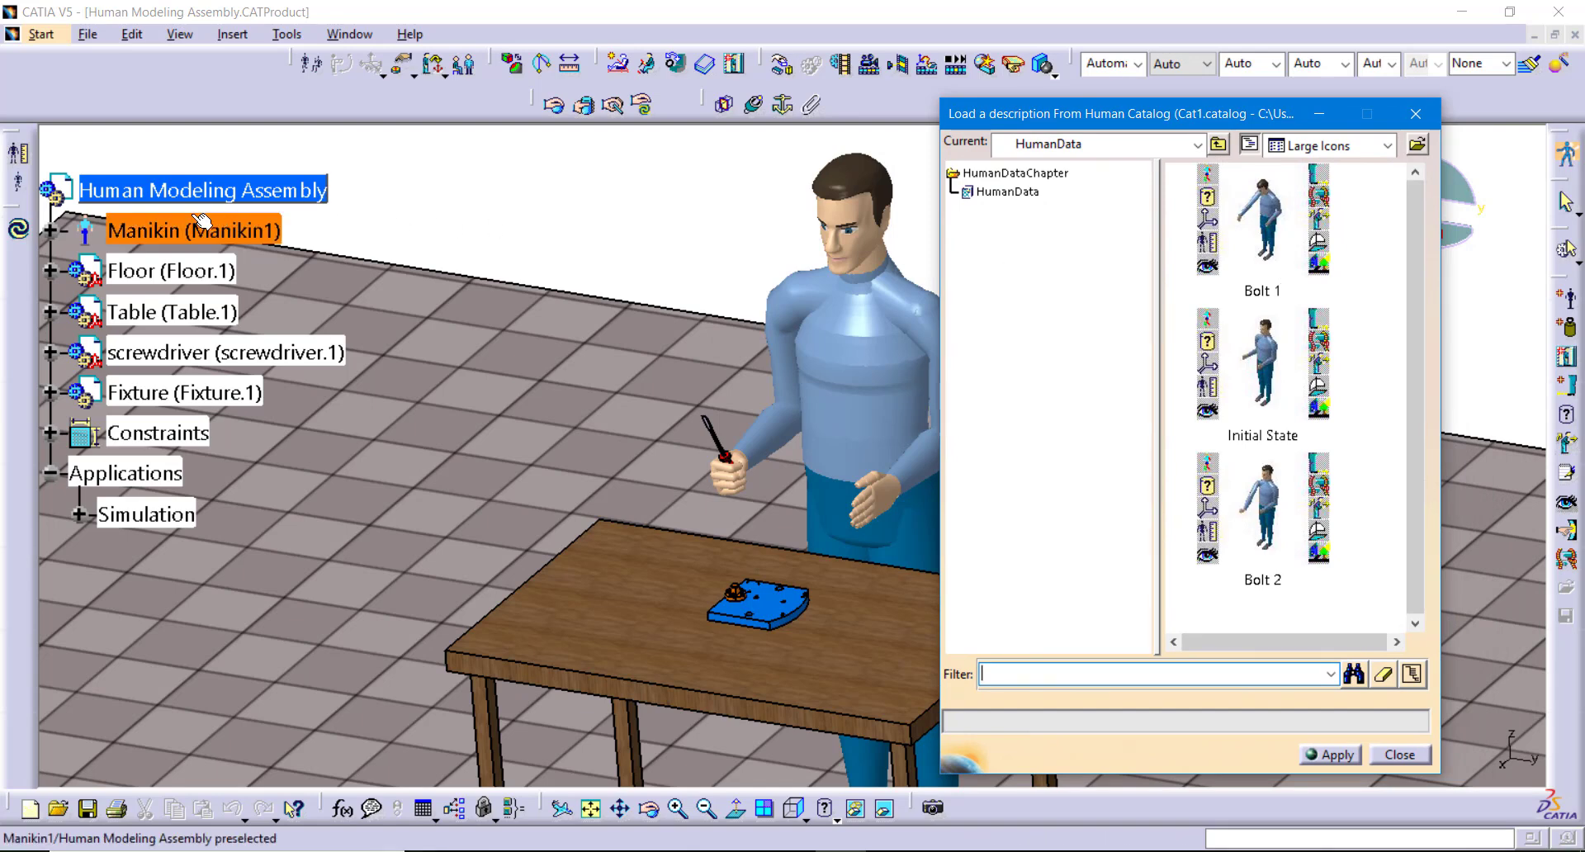
pyautogui.click(51, 232)
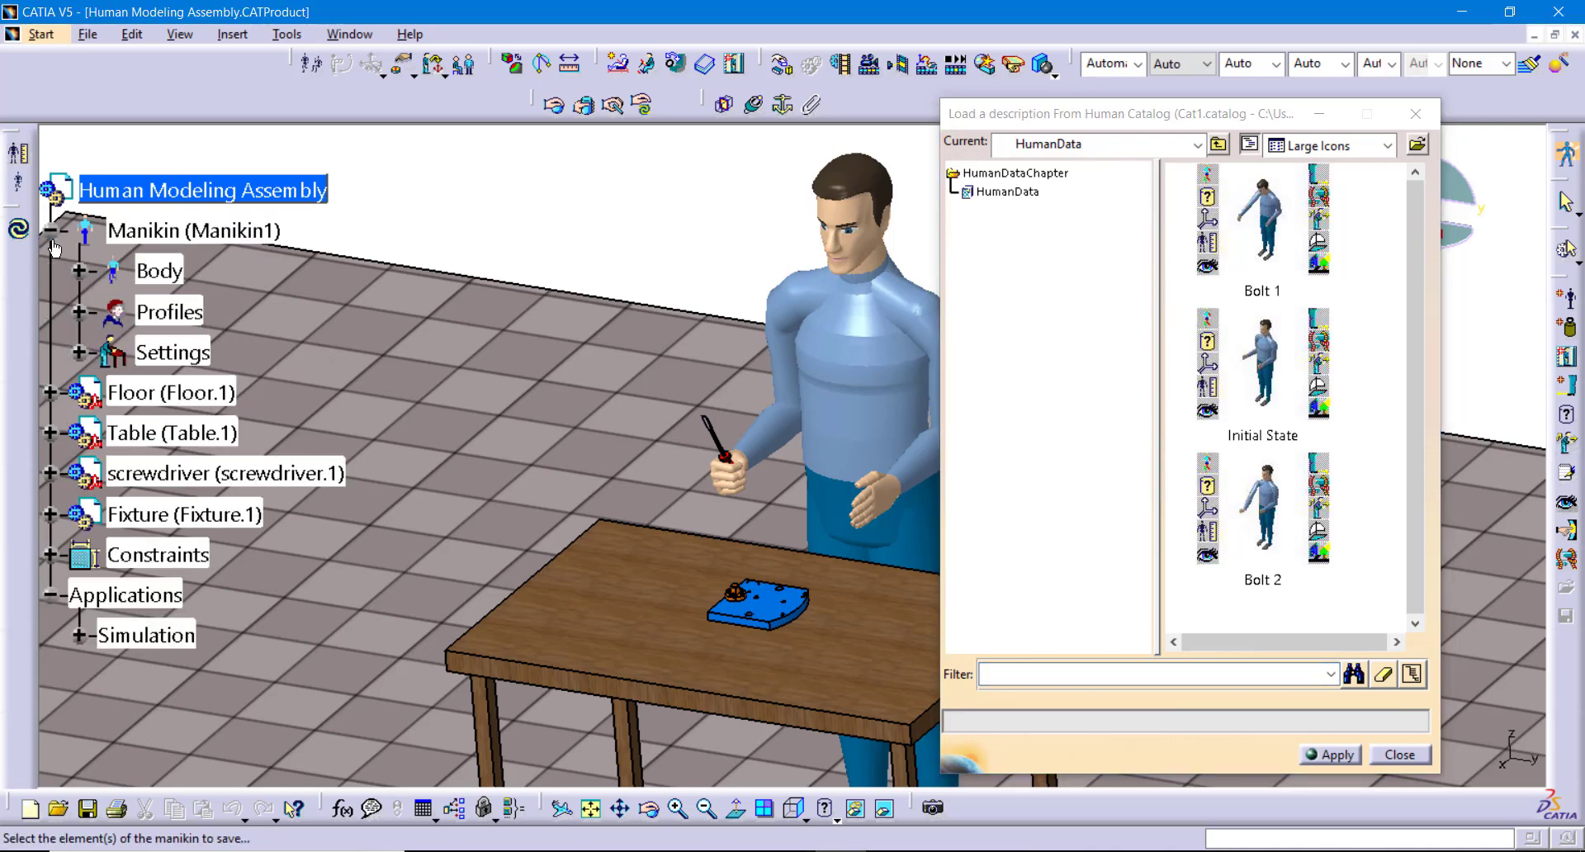
pyautogui.click(79, 353)
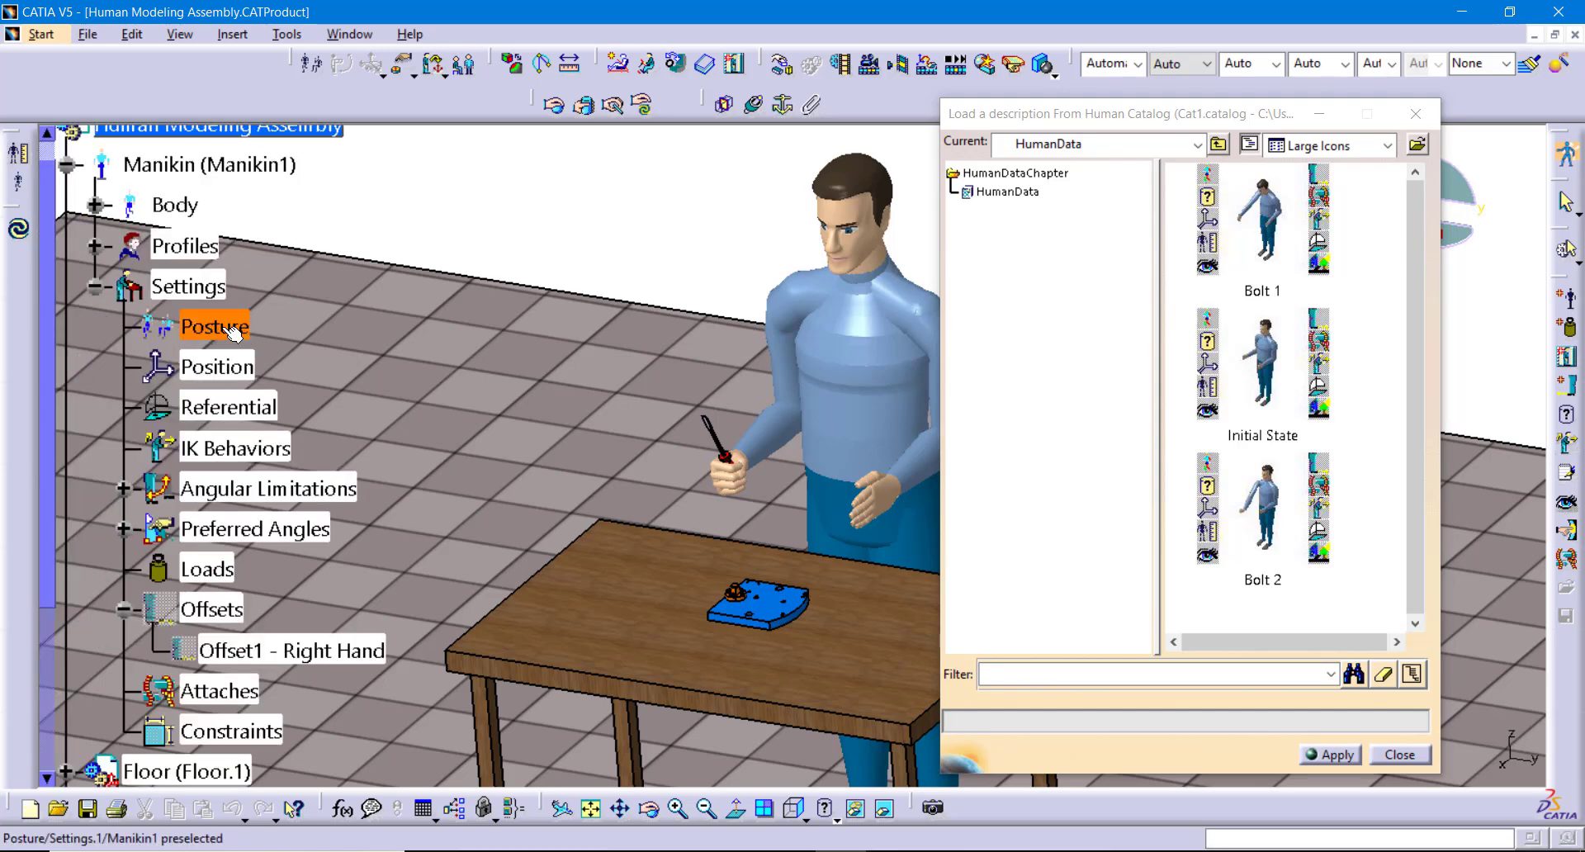
pyautogui.click(233, 330)
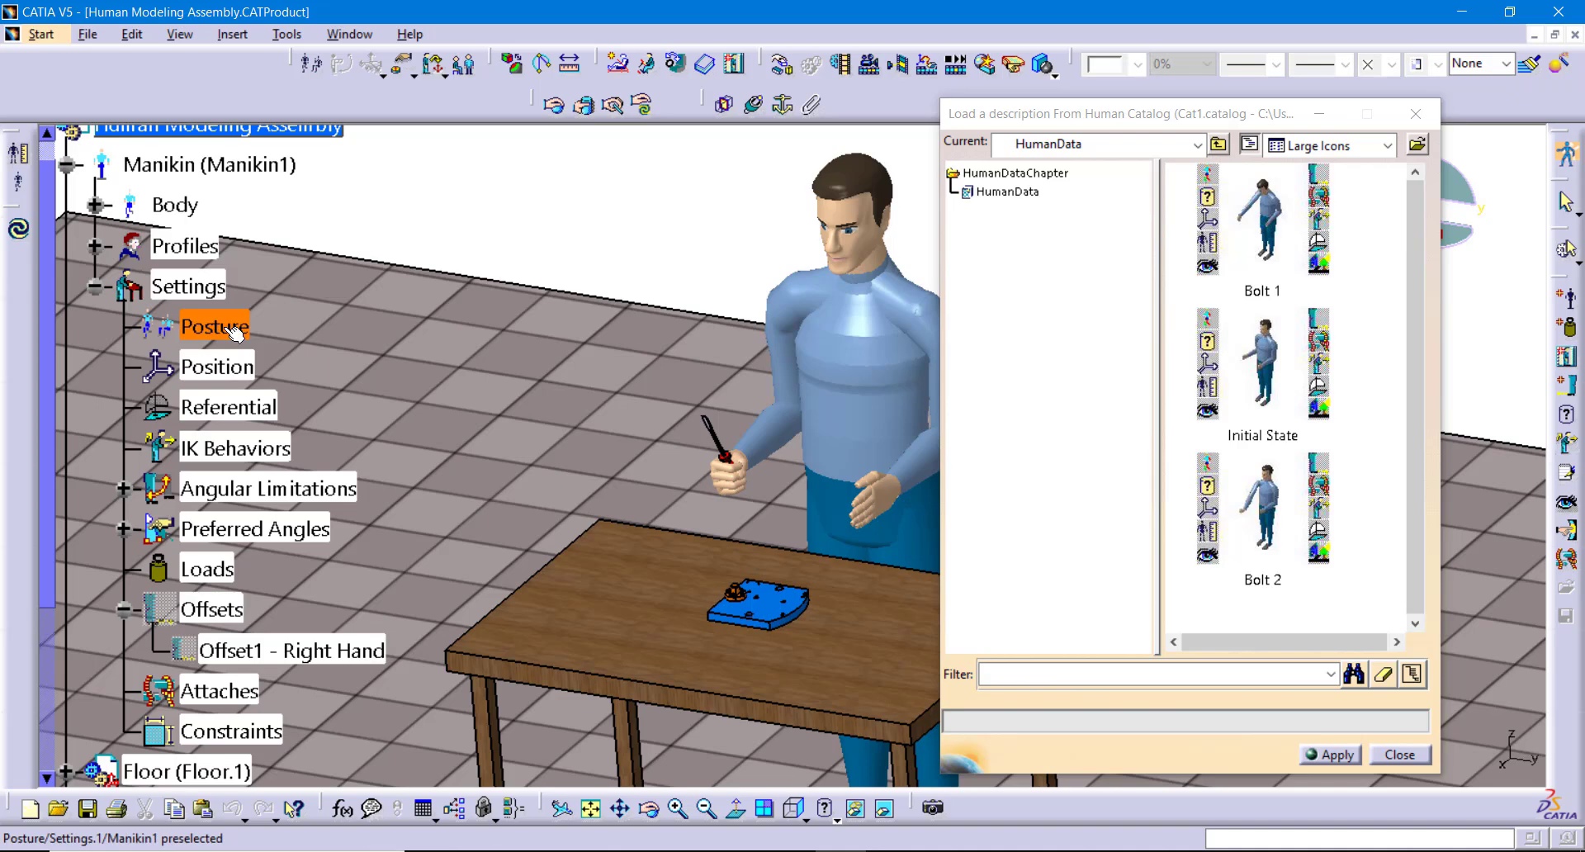
pyautogui.click(1266, 216)
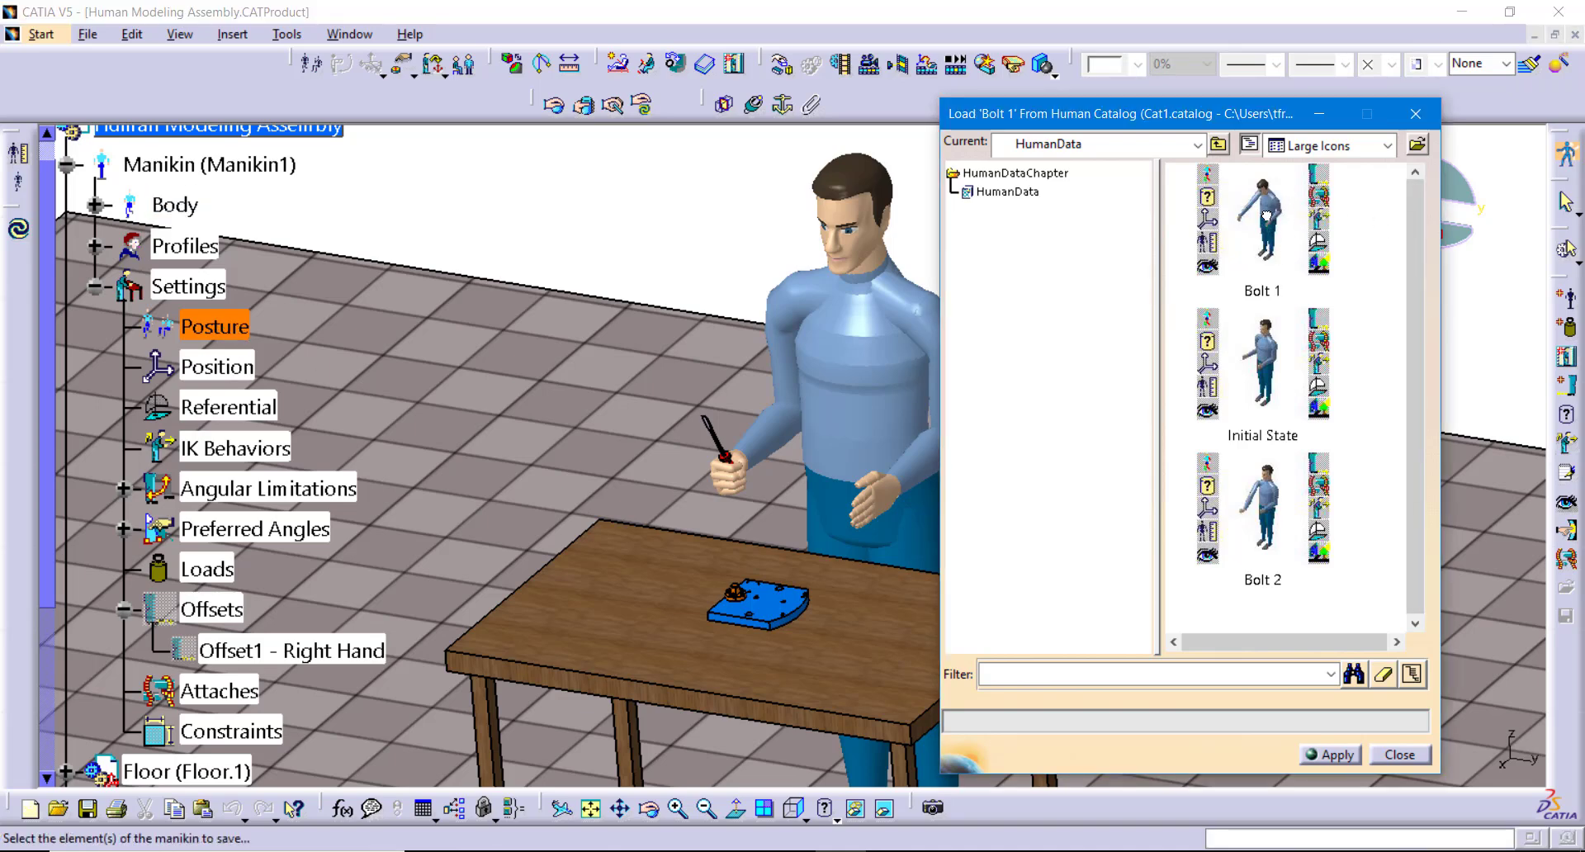
pyautogui.click(1354, 754)
pyautogui.click(1393, 755)
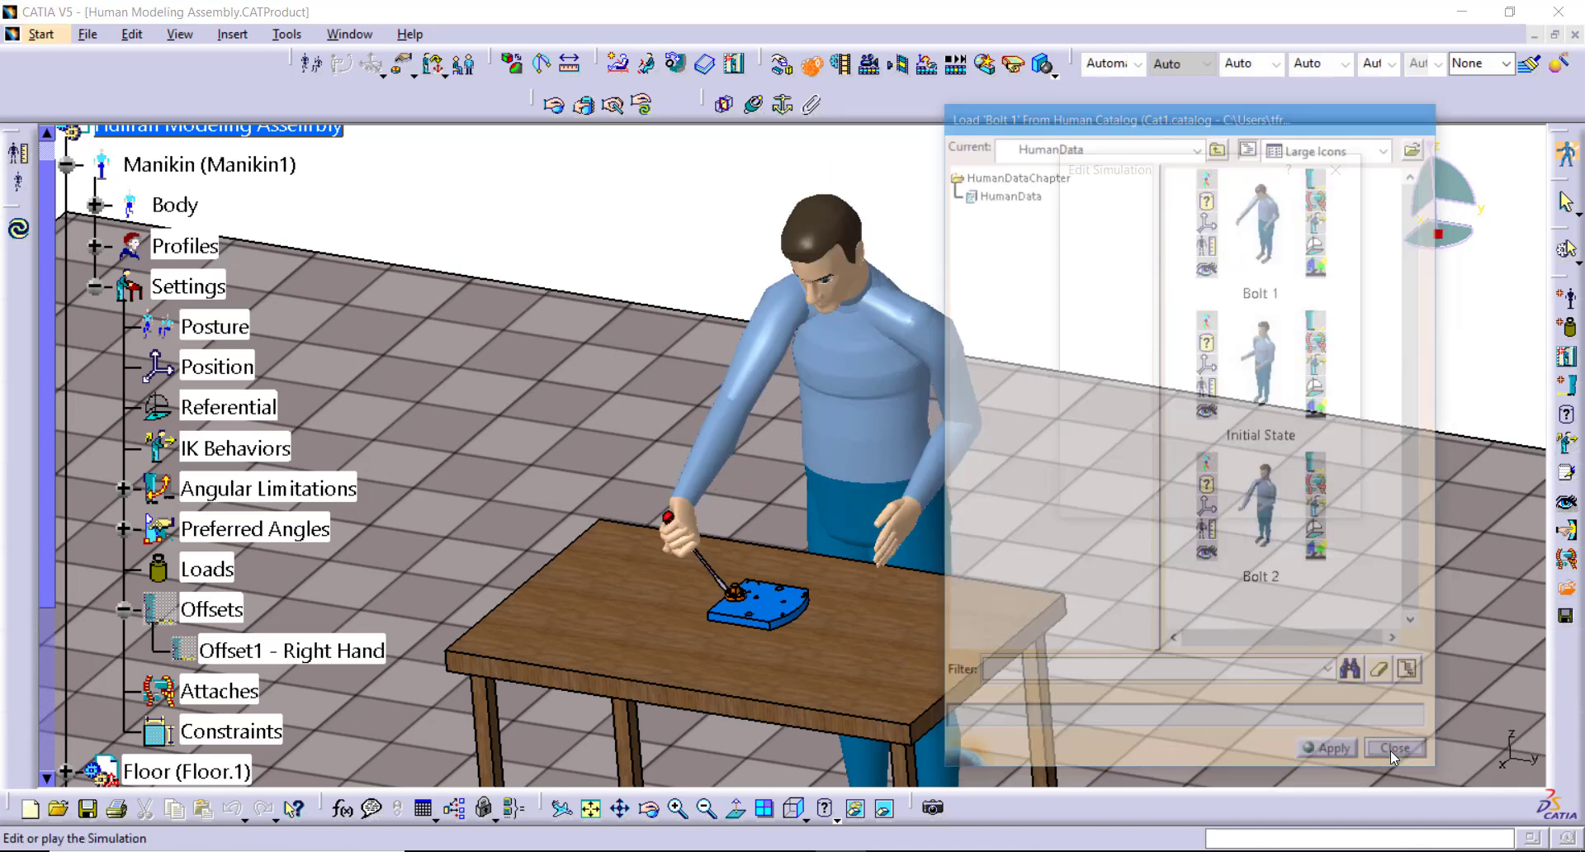
pyautogui.click(1112, 345)
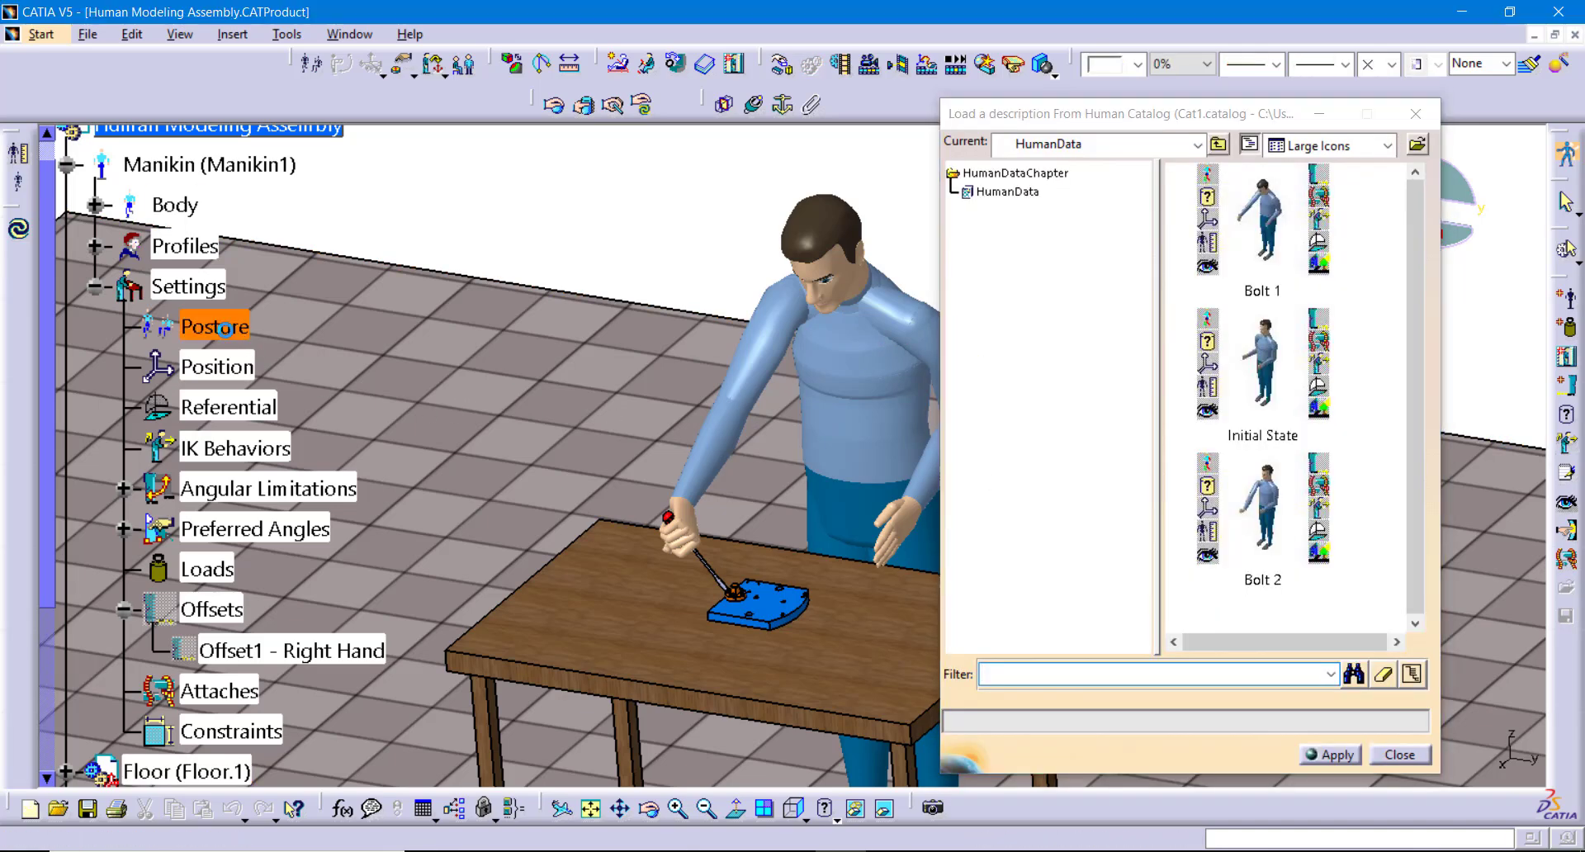
# Load the Initial State description onto the manikin's Posture and insert it as another simulation shot
pyautogui.click(1291, 356)
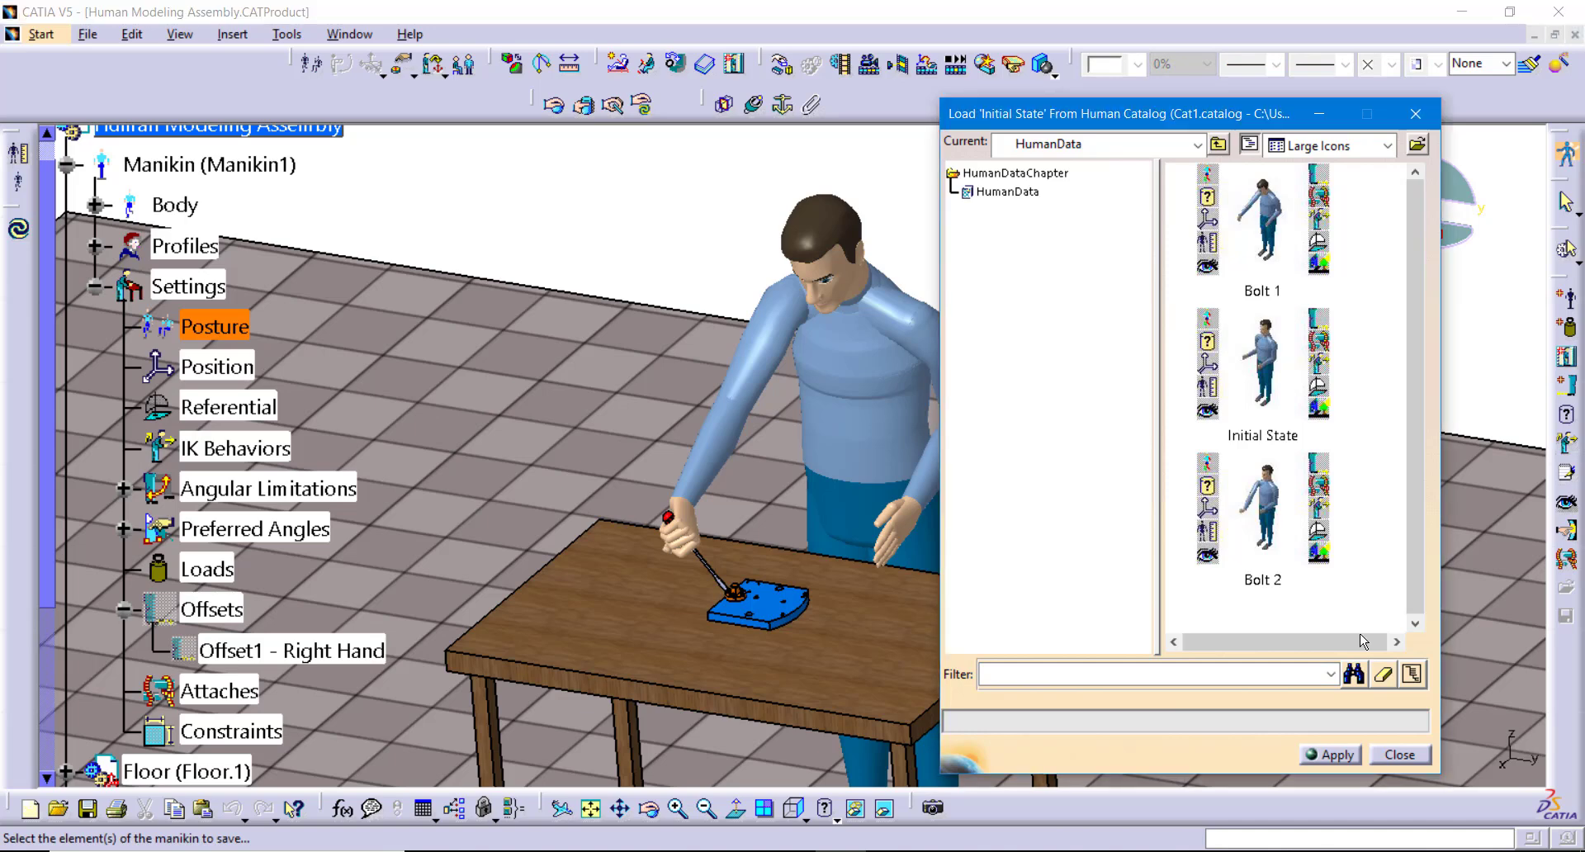
pyautogui.click(1332, 755)
pyautogui.click(1407, 754)
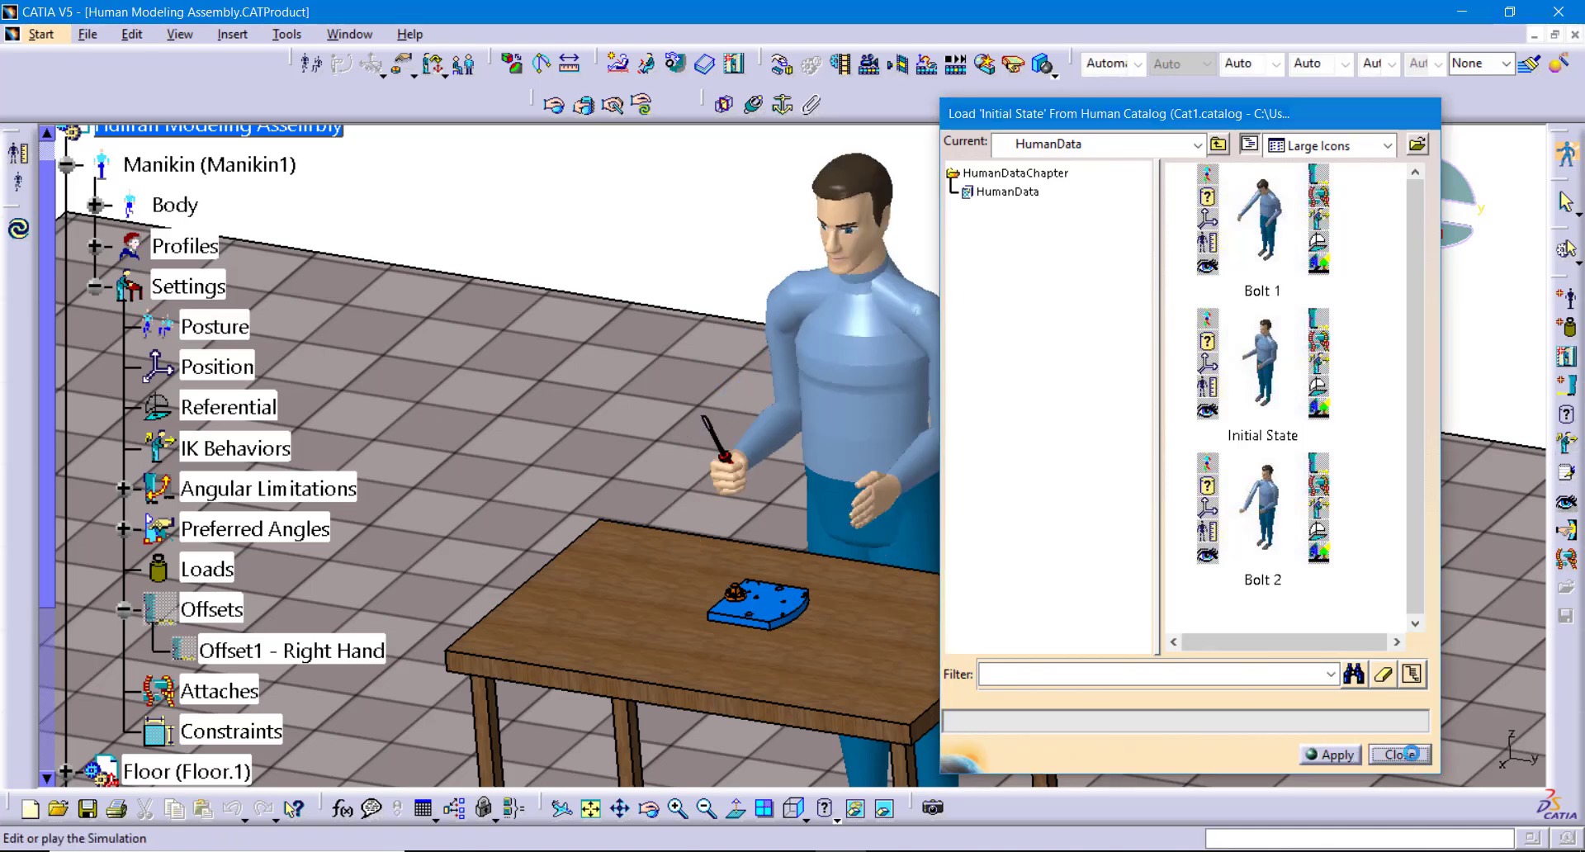
pyautogui.click(1106, 342)
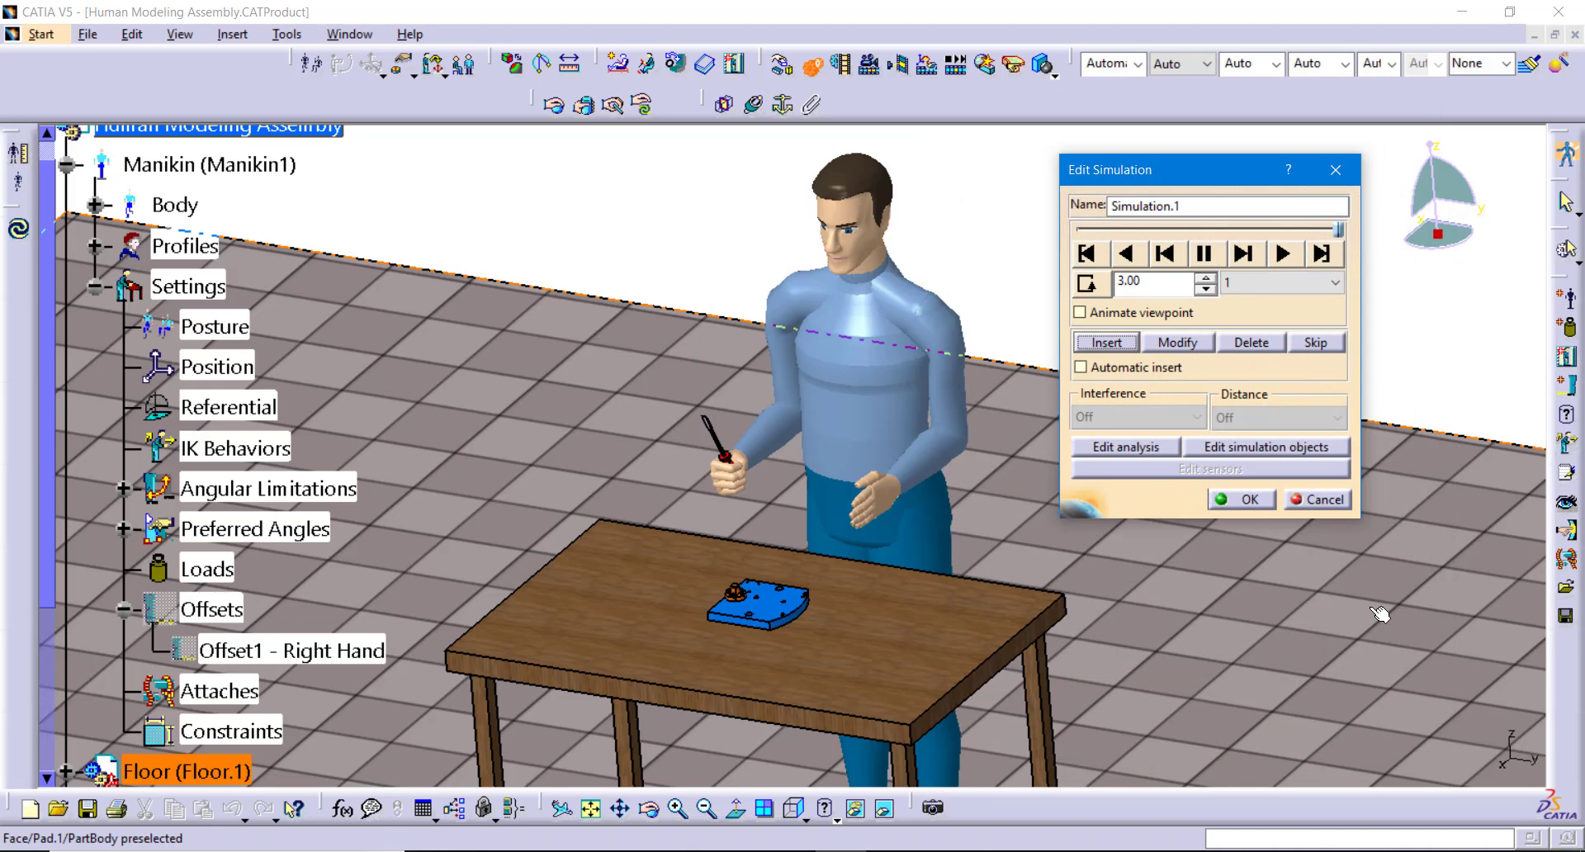
# Return the manikin's Posture to Bolt 1 from the human catalog and insert the closing simulation shot
pyautogui.click(1565, 587)
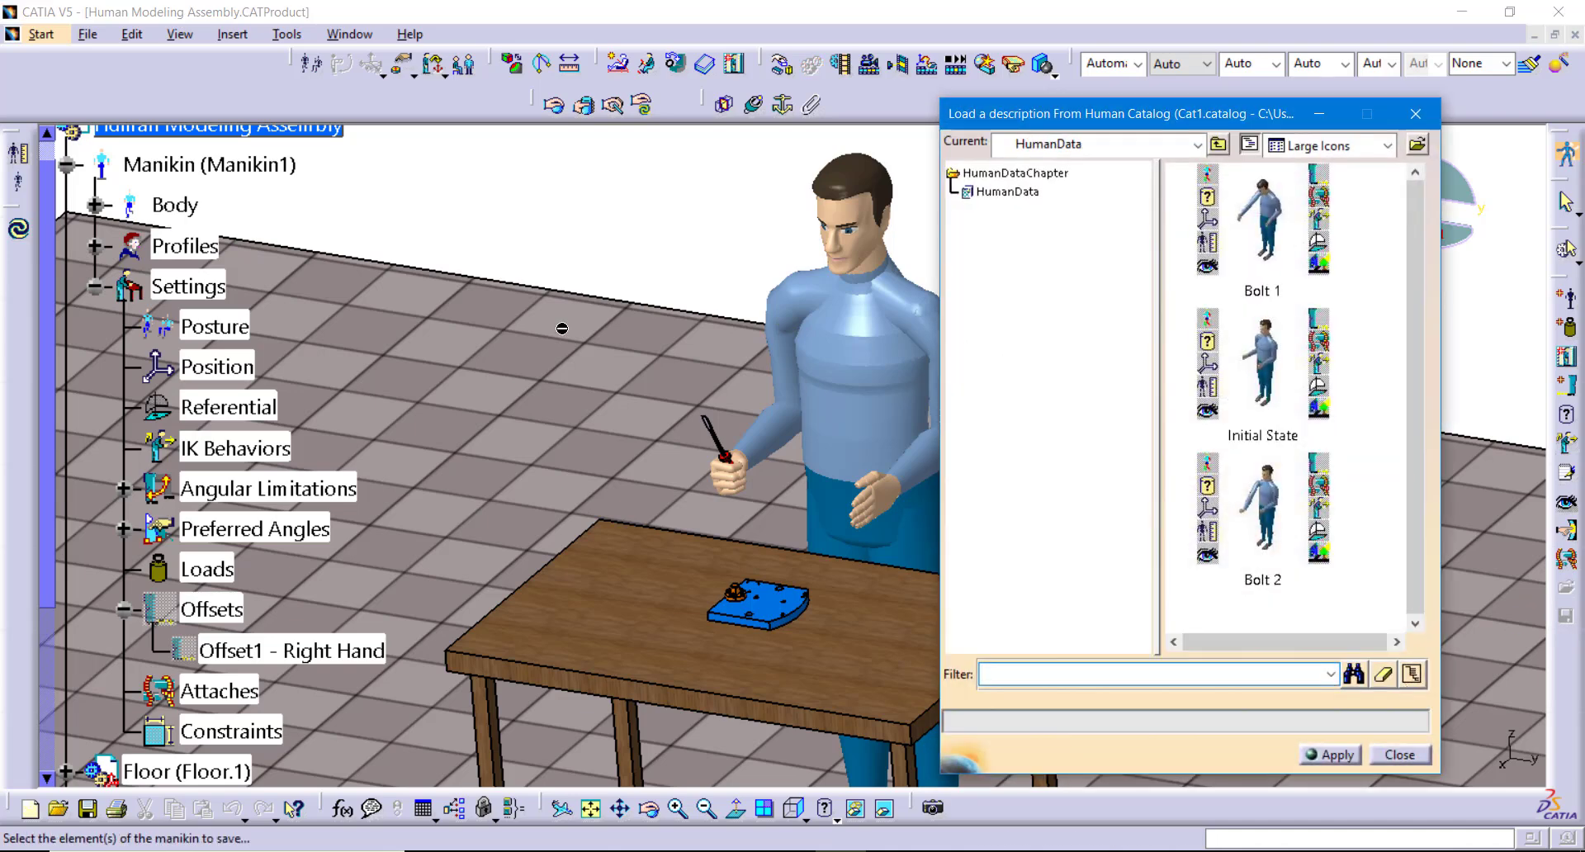
pyautogui.click(222, 330)
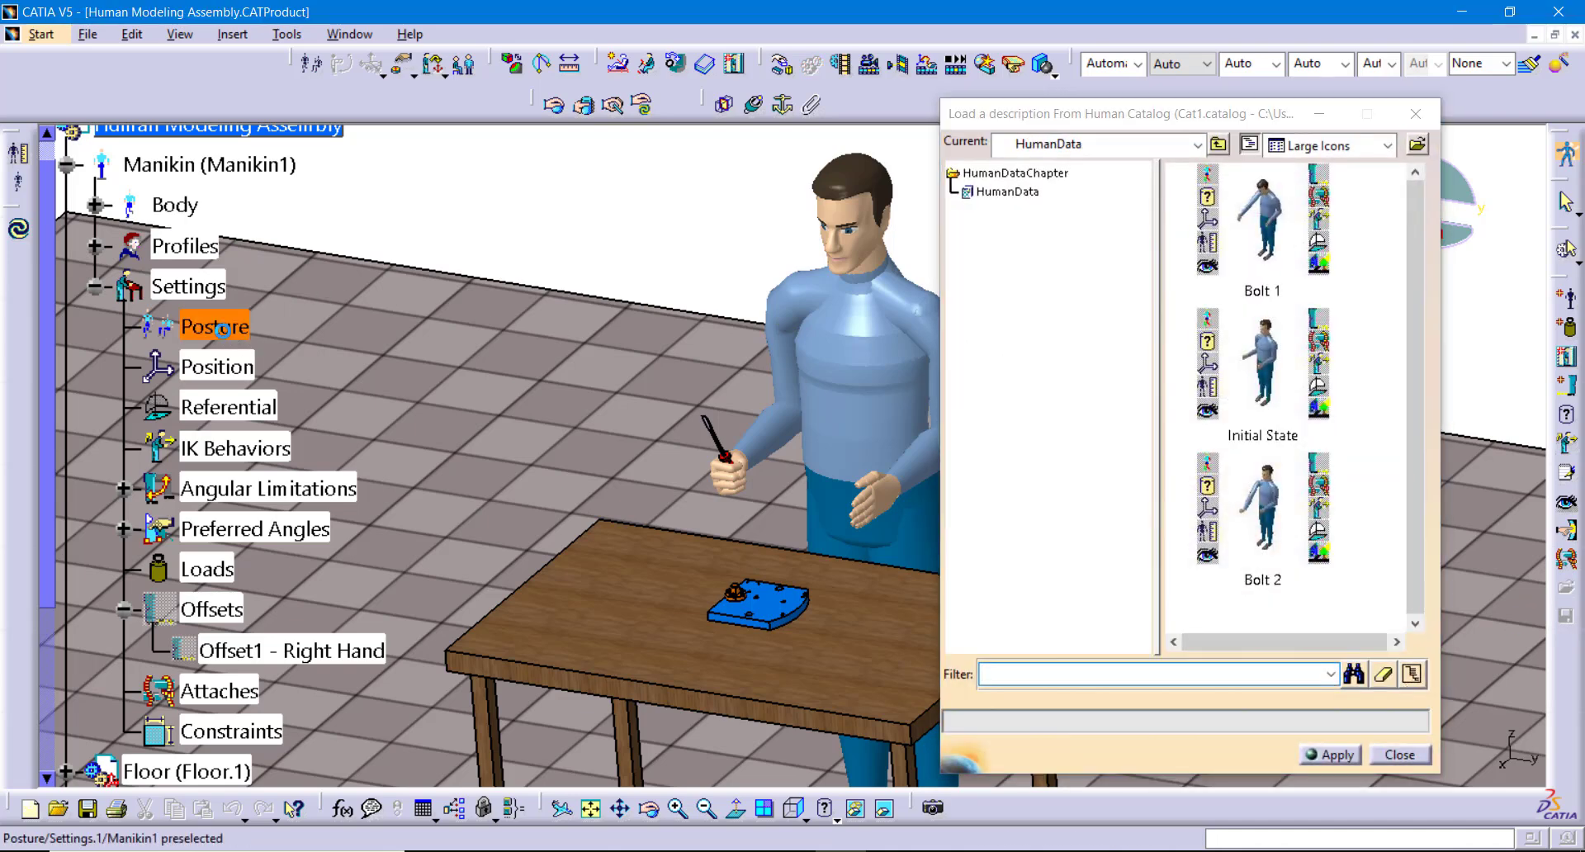
pyautogui.click(1245, 215)
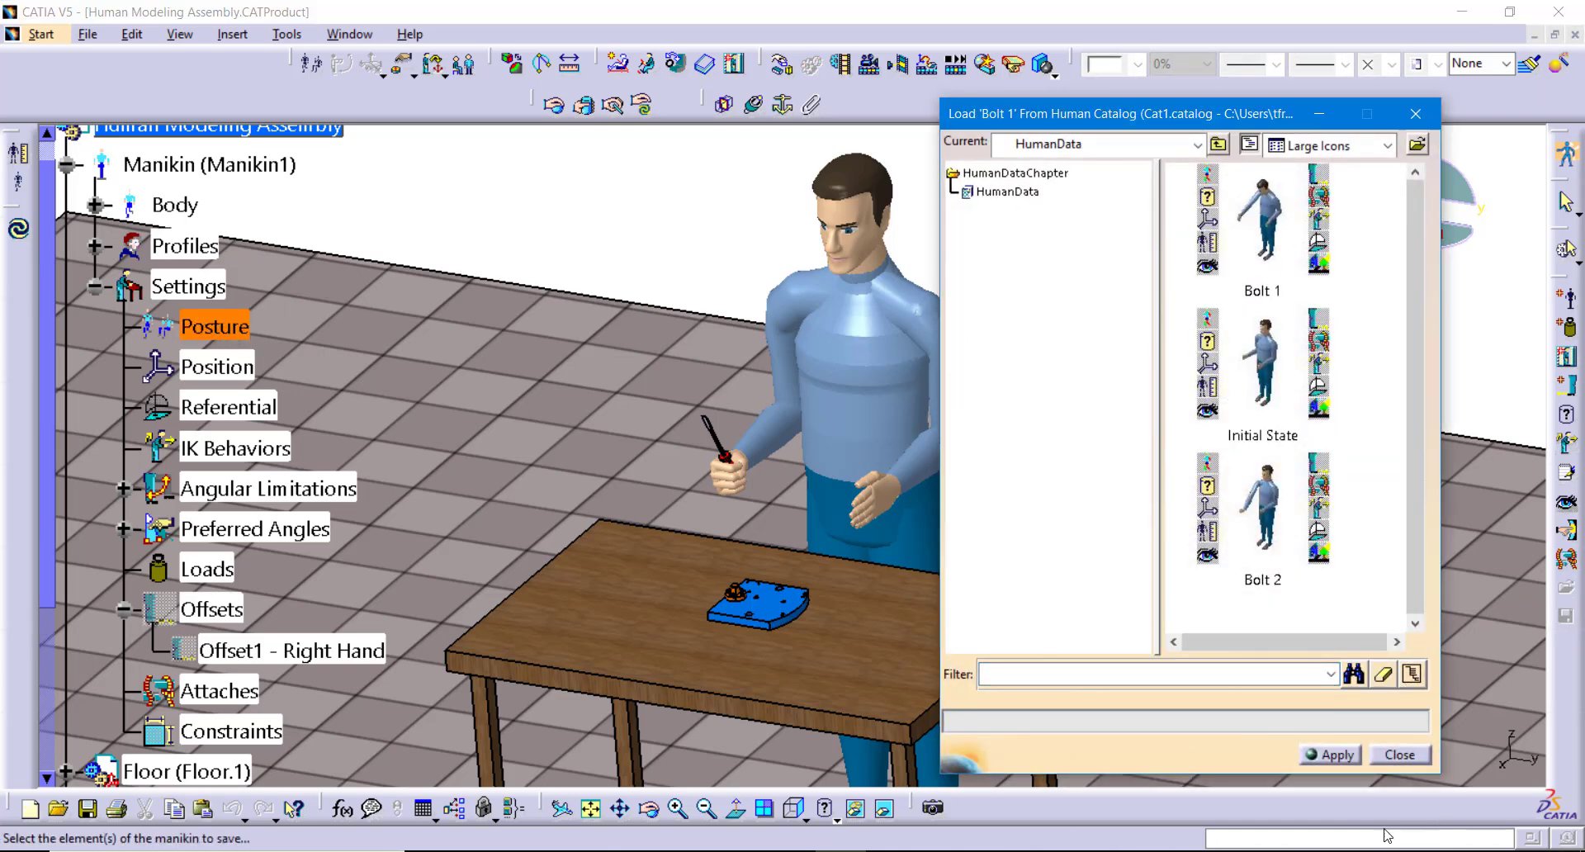
pyautogui.click(1329, 754)
pyautogui.click(1390, 754)
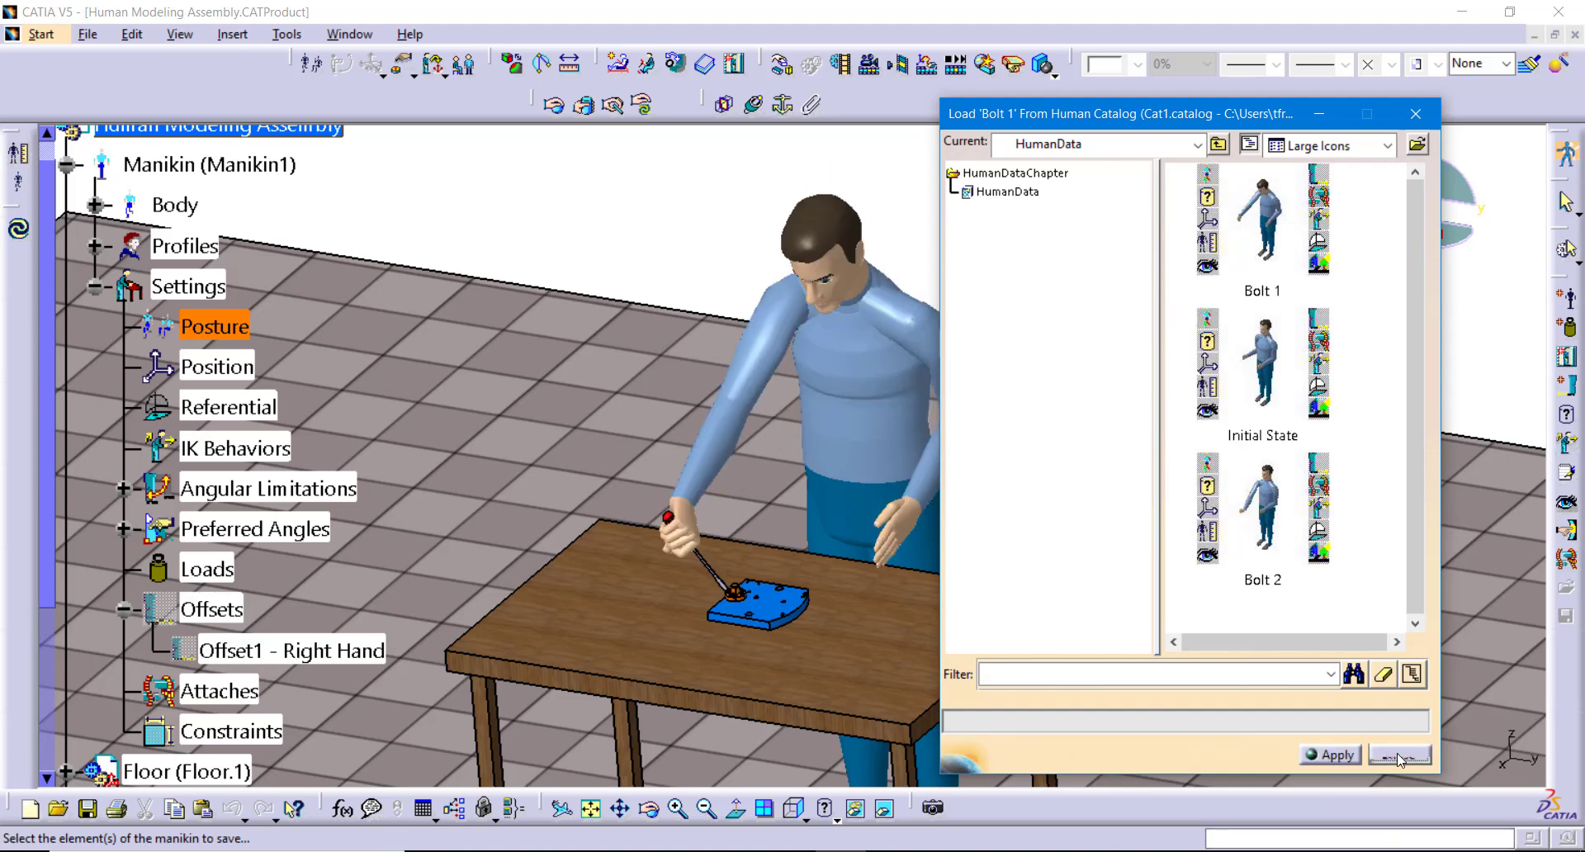
pyautogui.click(1120, 343)
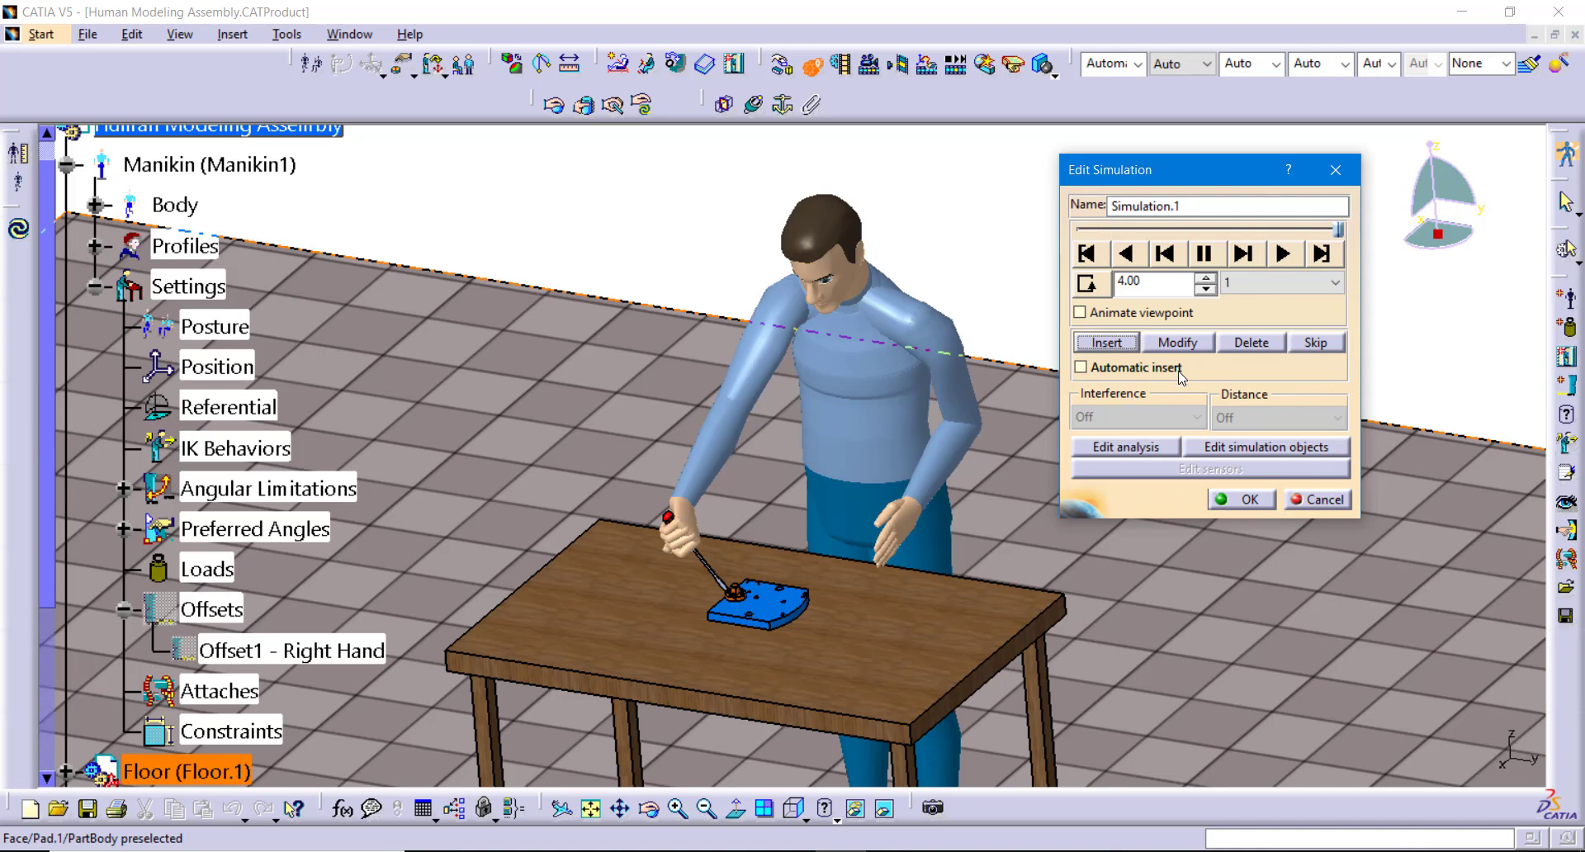
# Play the simulation from its start with an interpolation step of 1 and rewind it
pyautogui.click(1088, 253)
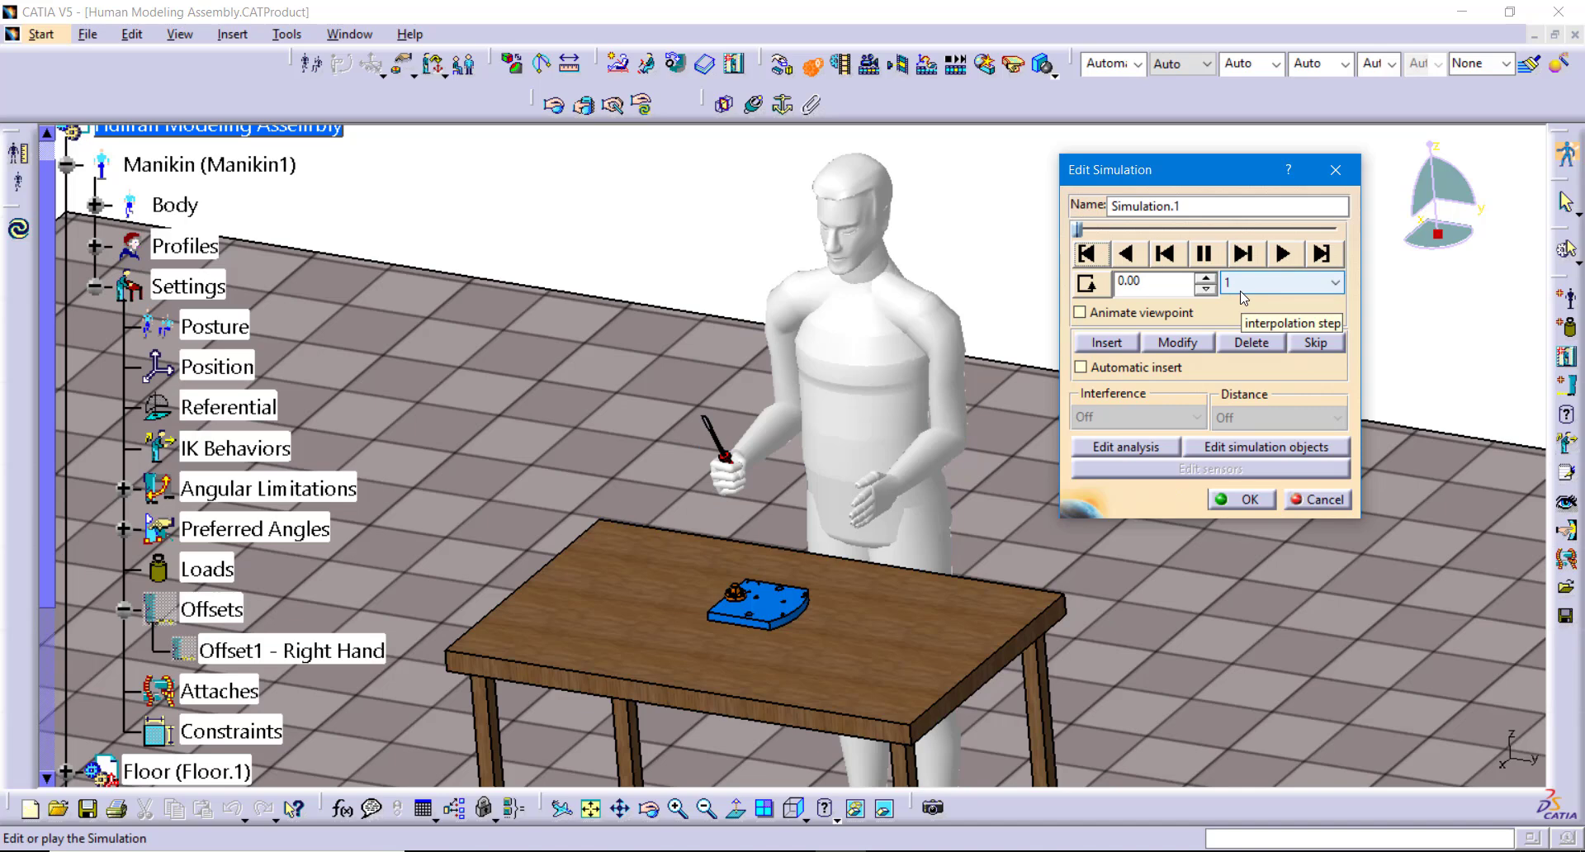
pyautogui.click(1281, 255)
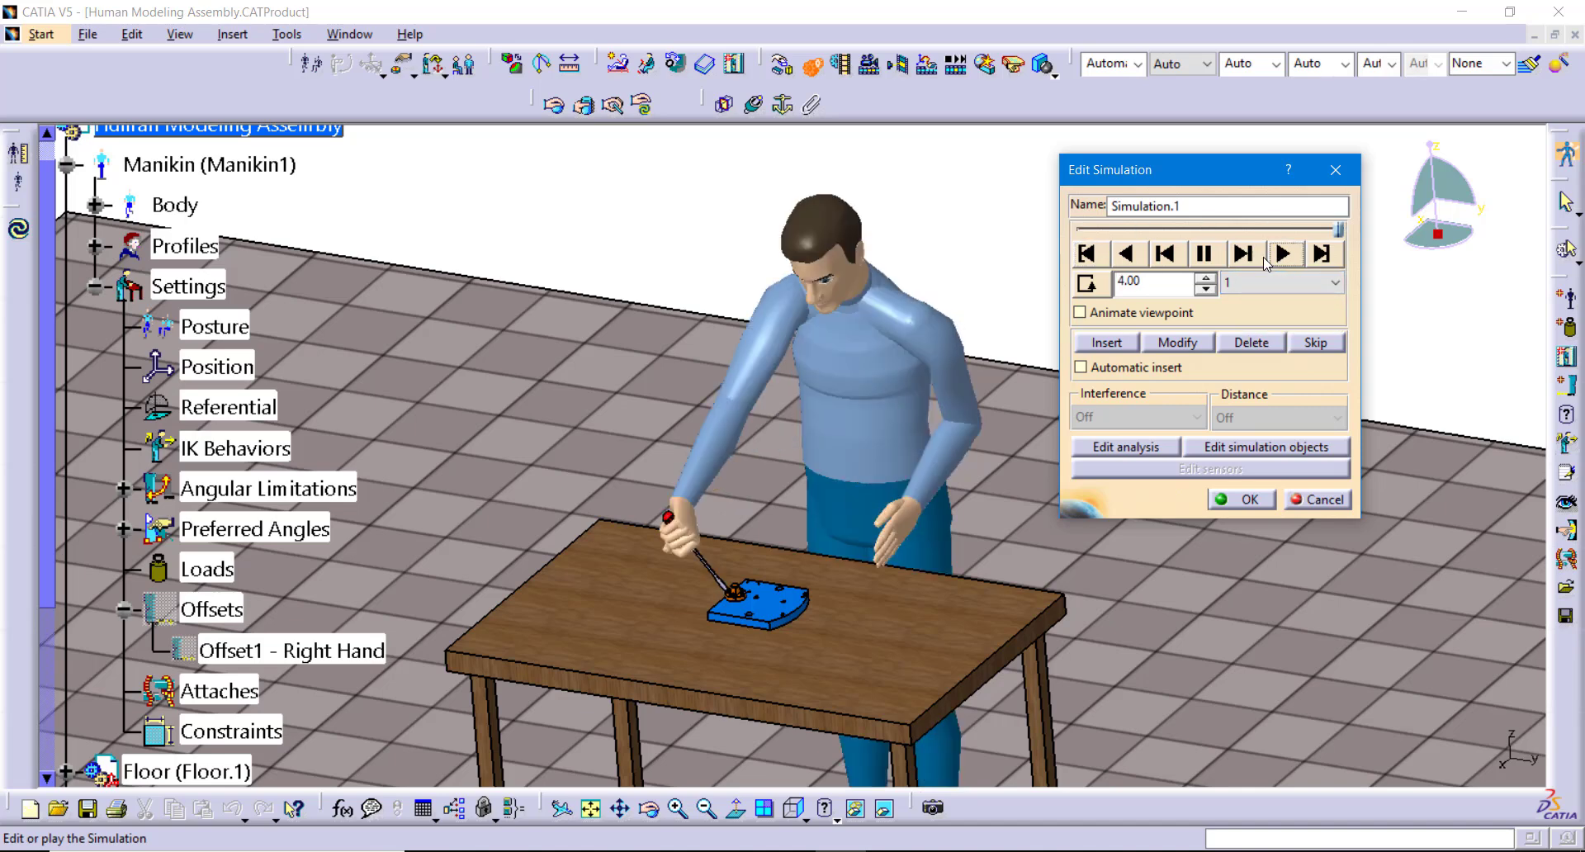
pyautogui.click(1086, 255)
# Play the simulation with an interpolation step of 0.02, and choose the finer step of 0.01
pyautogui.click(1276, 282)
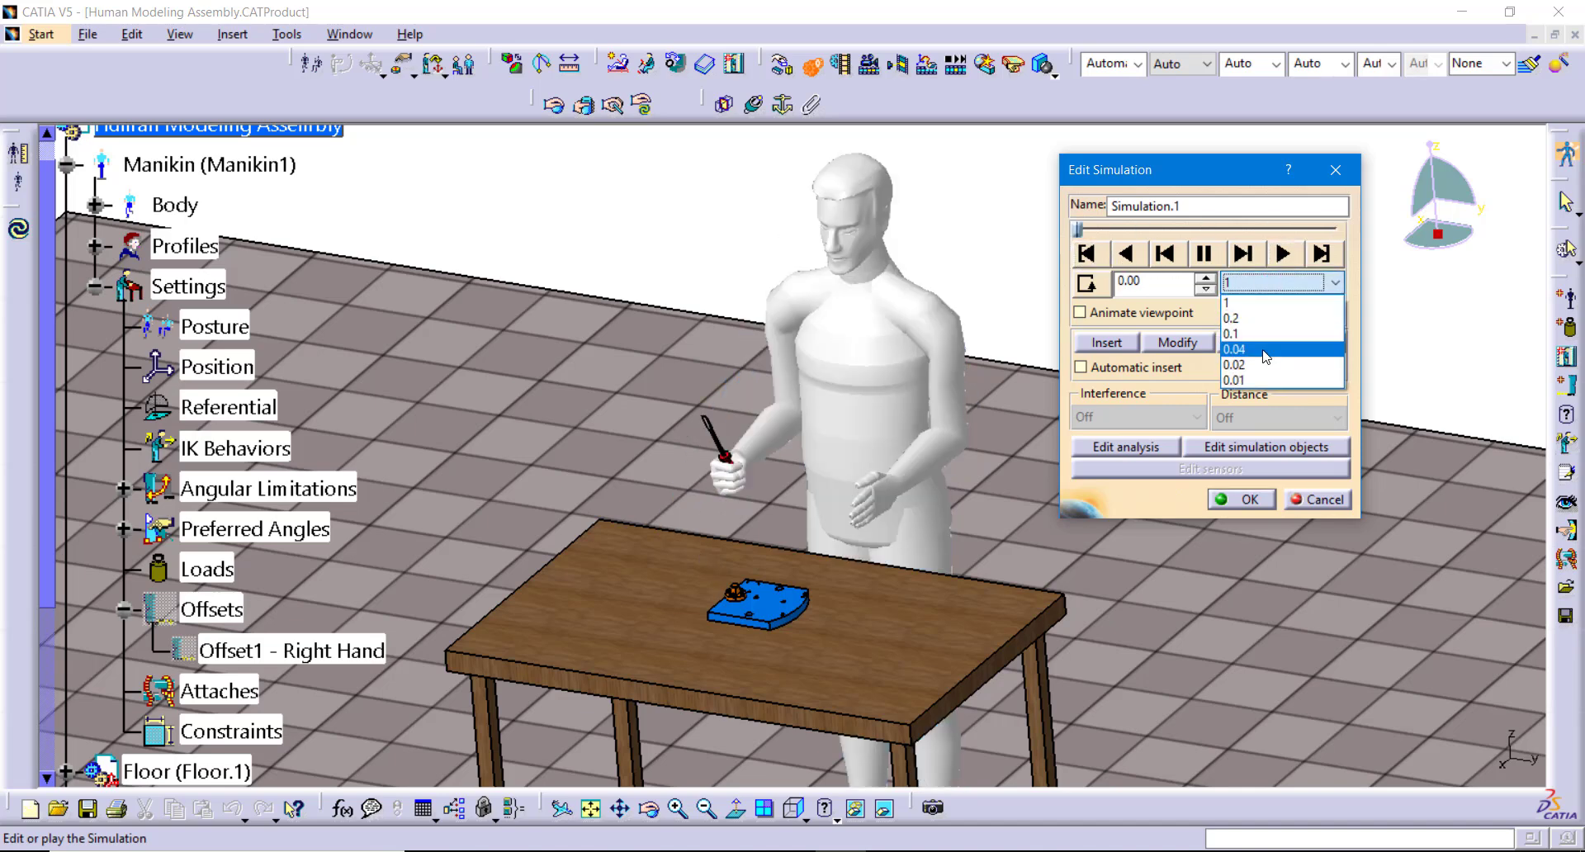
pyautogui.click(1254, 364)
pyautogui.click(1282, 256)
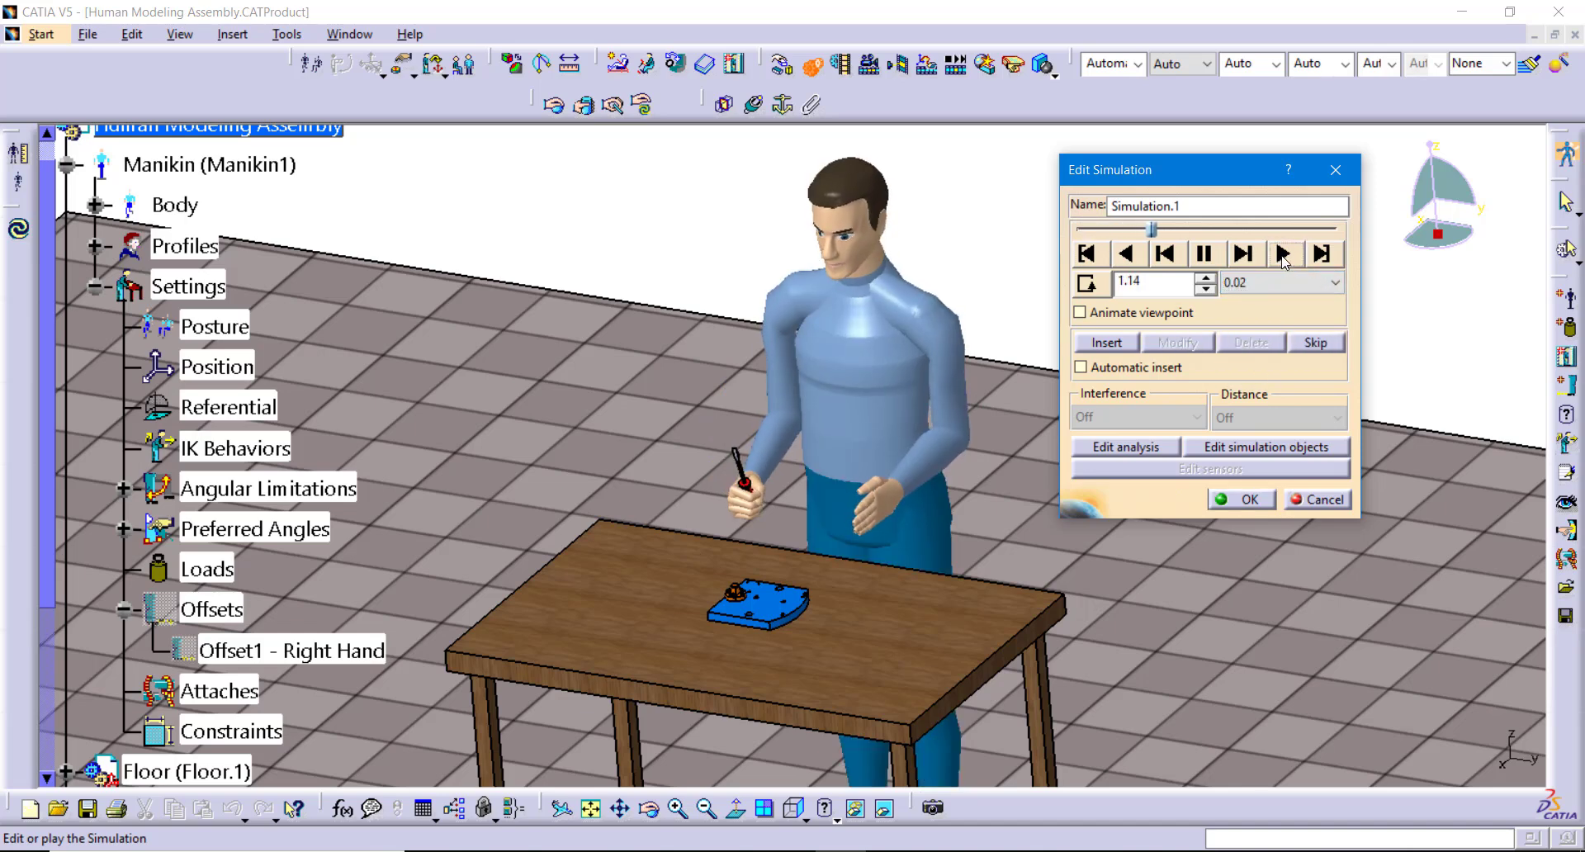
pyautogui.click(1233, 283)
pyautogui.click(1238, 384)
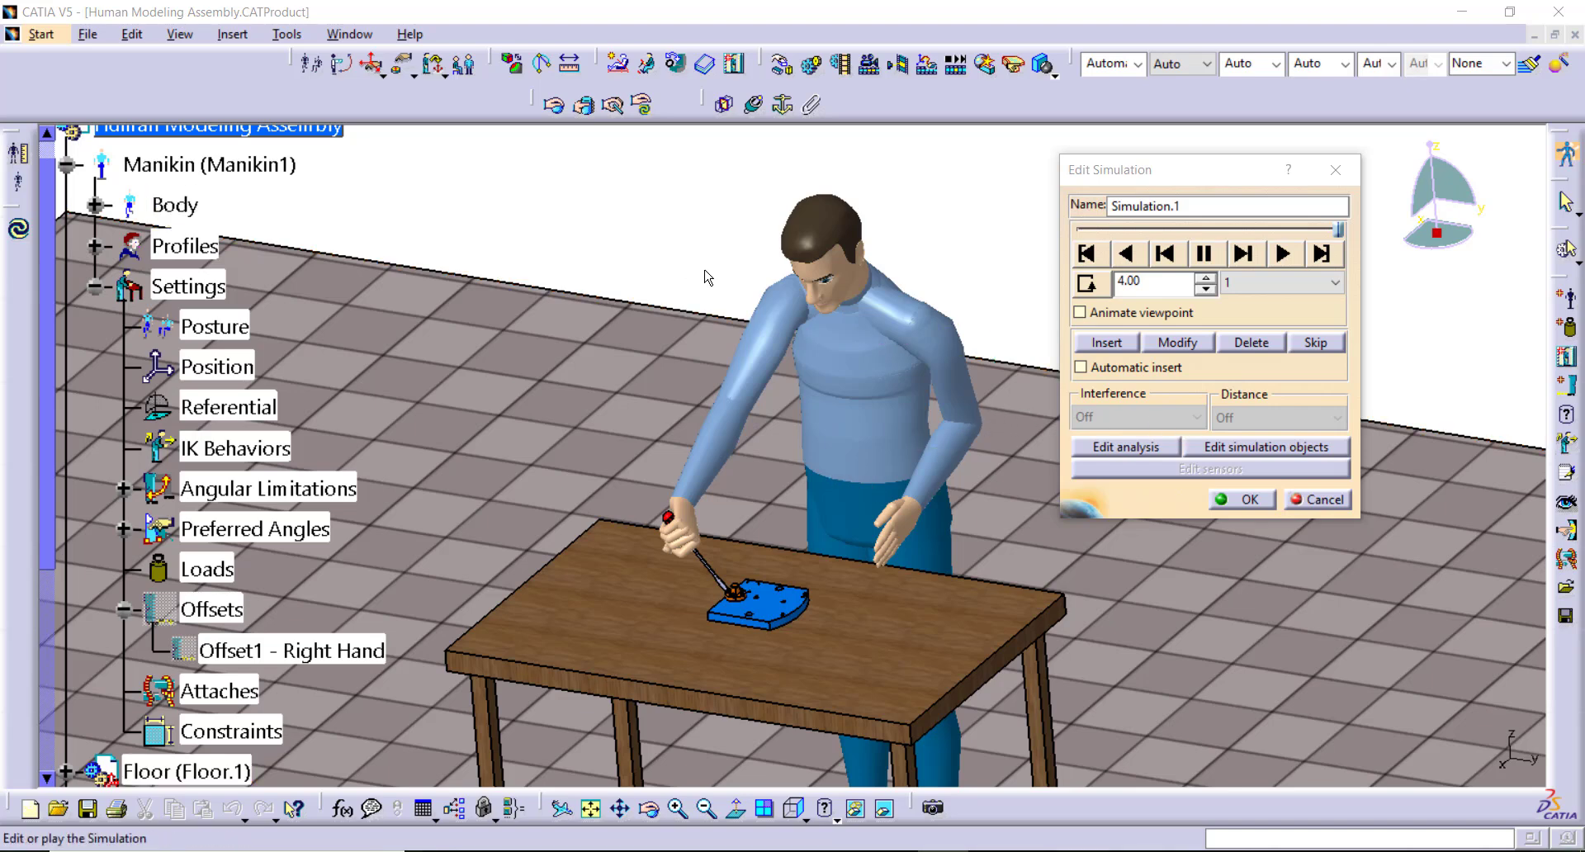
# Raise the manikin's right arm and head with Forward Kinematics, and accept the simulation
pyautogui.click(341, 67)
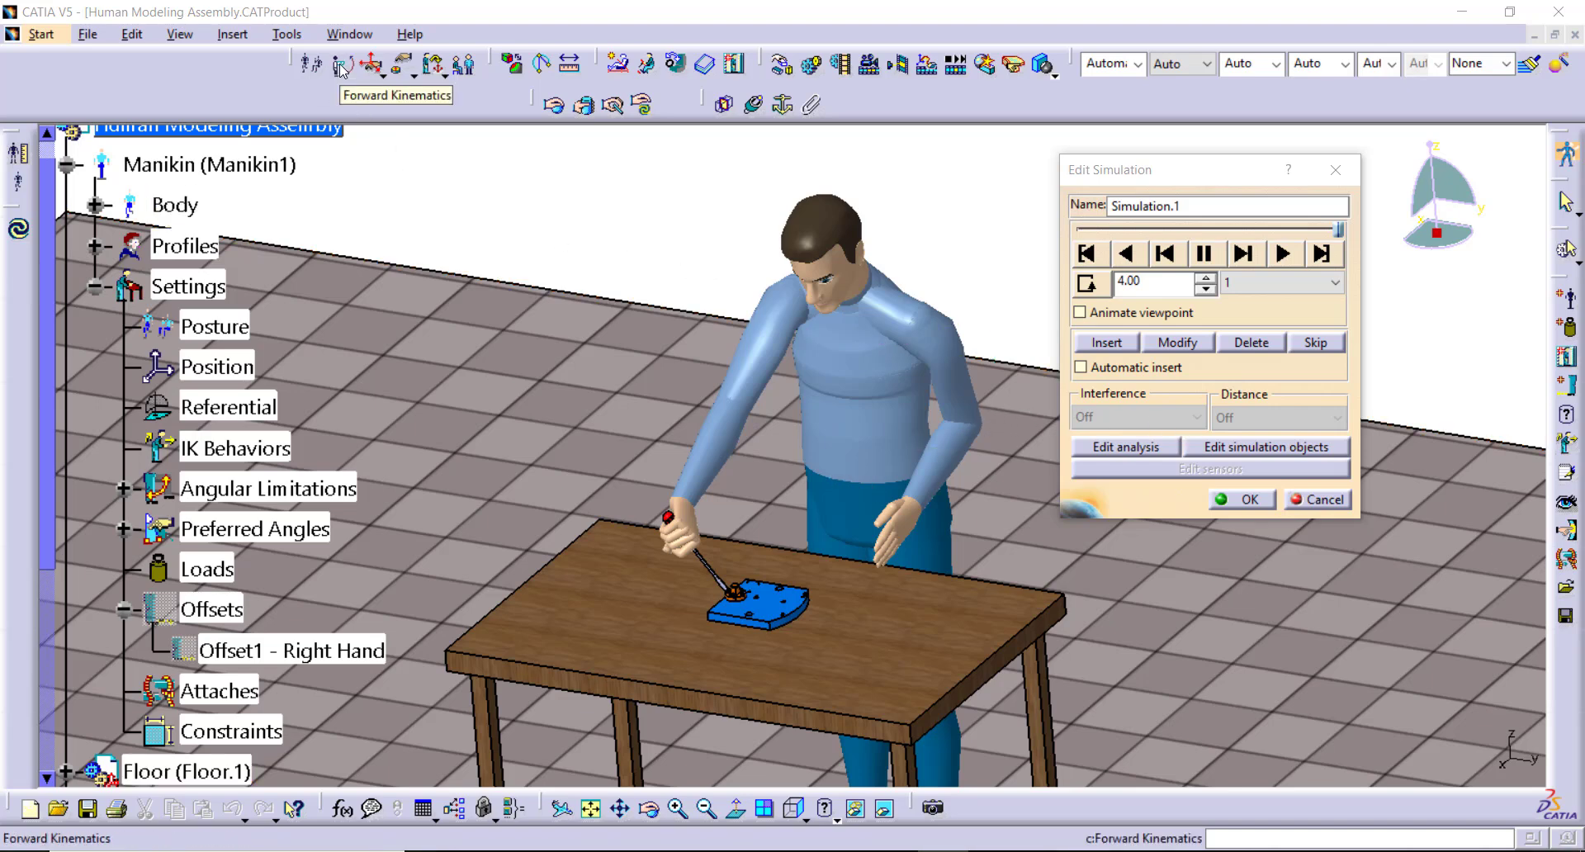
pyautogui.moveTo(766, 379); pyautogui.dragTo(731, 367)
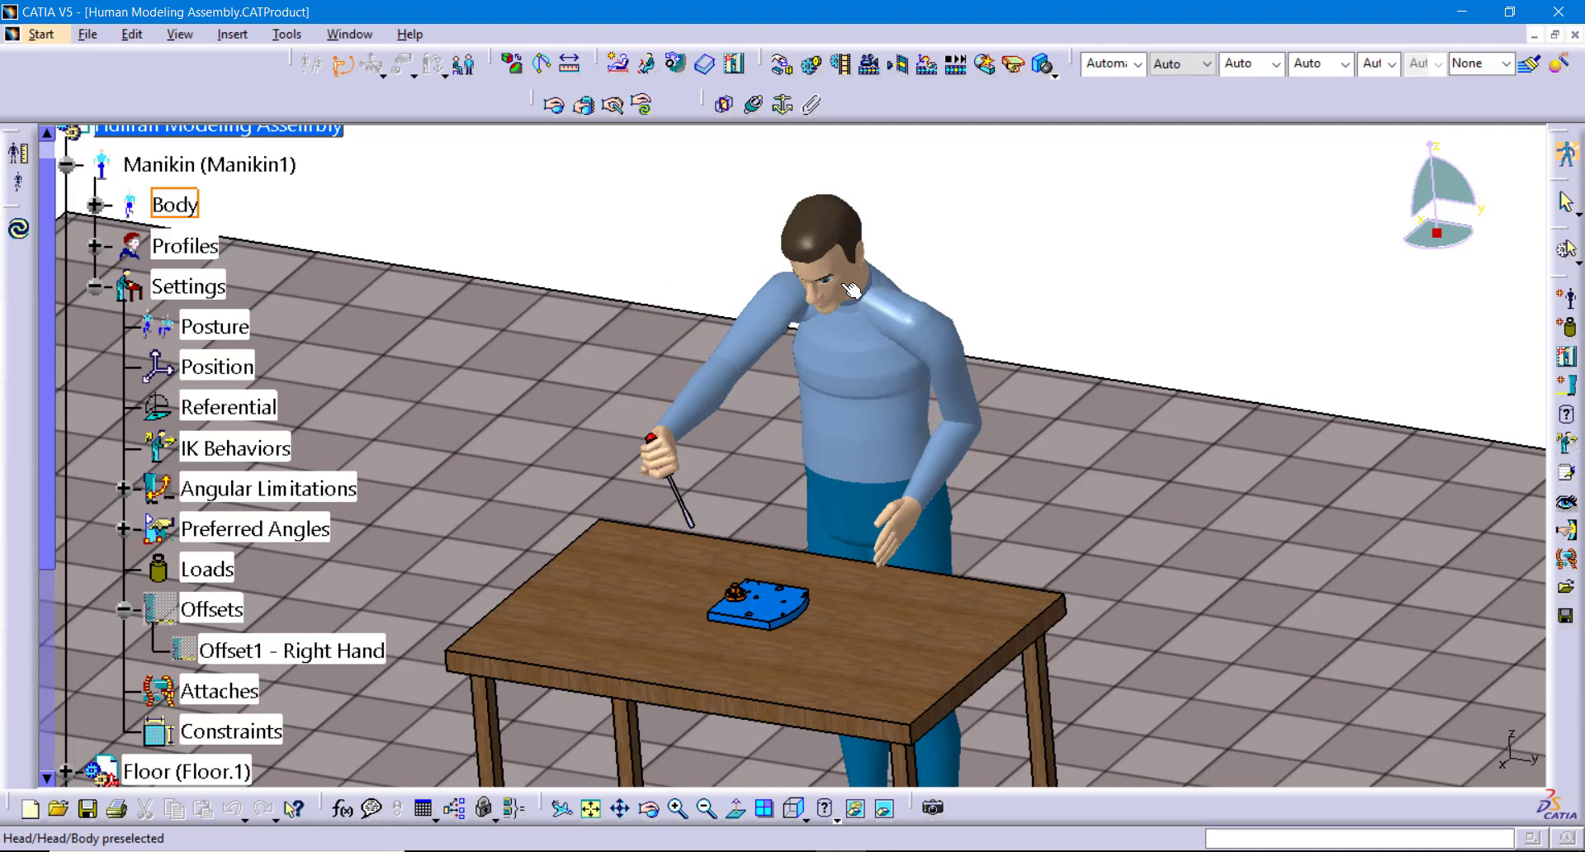
pyautogui.moveTo(829, 278); pyautogui.dragTo(869, 234)
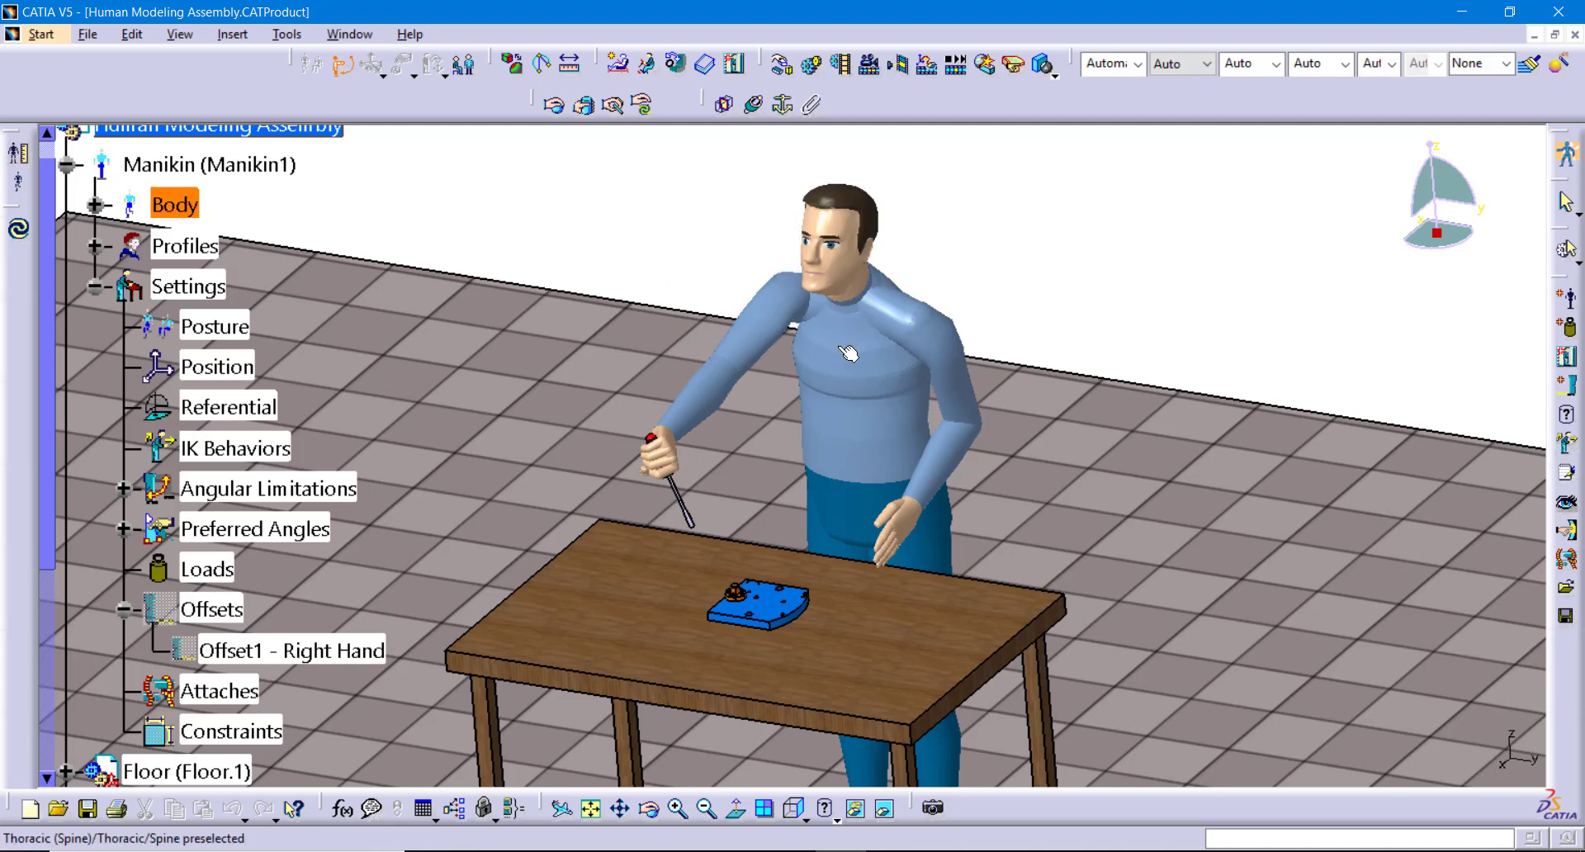
pyautogui.click(342, 66)
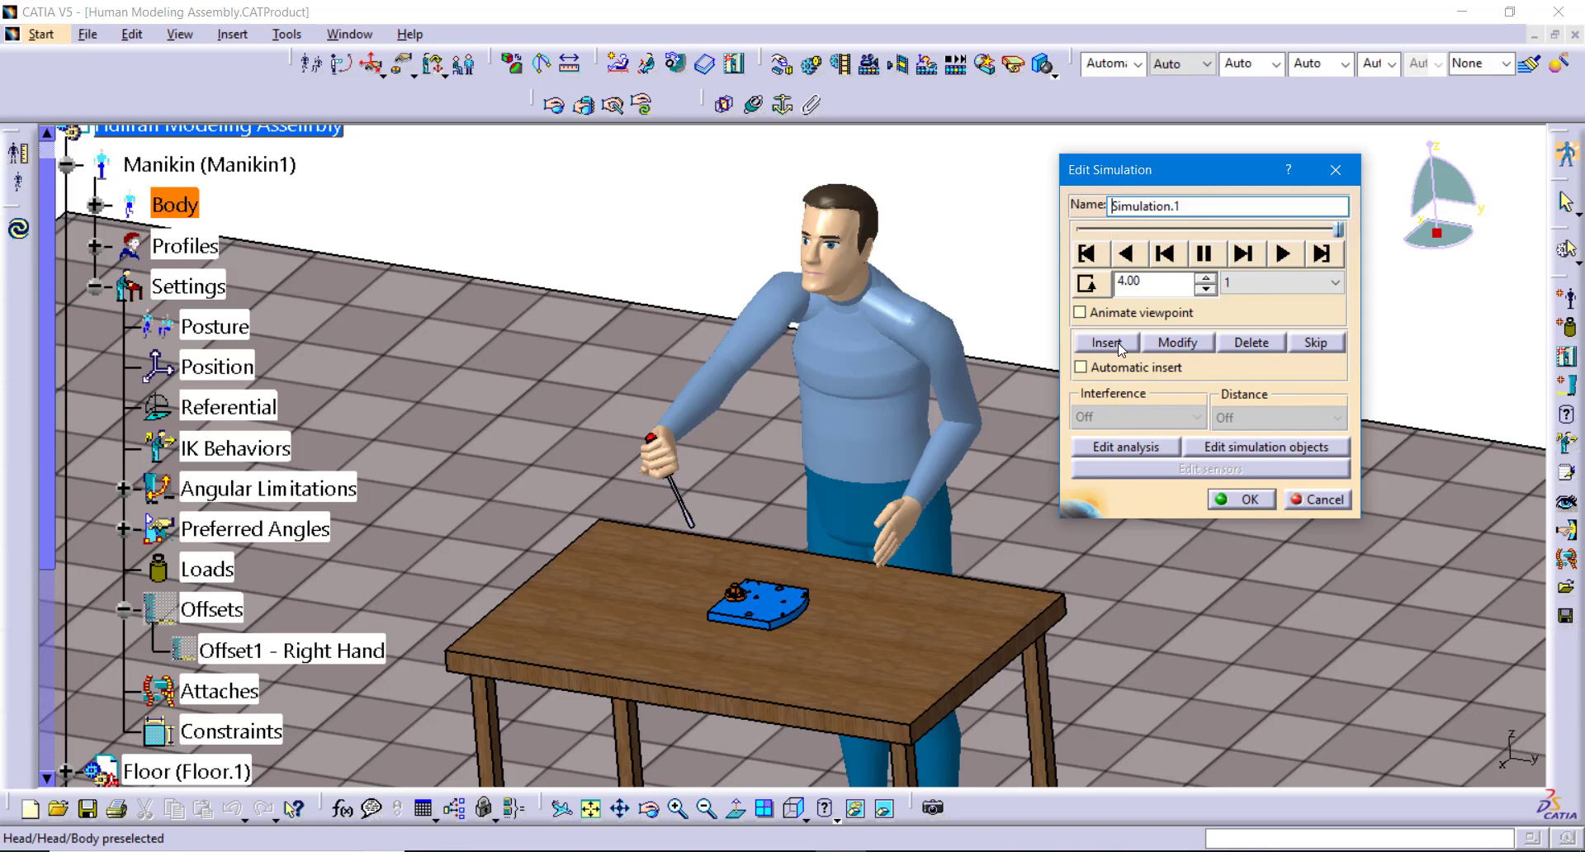
pyautogui.click(1248, 500)
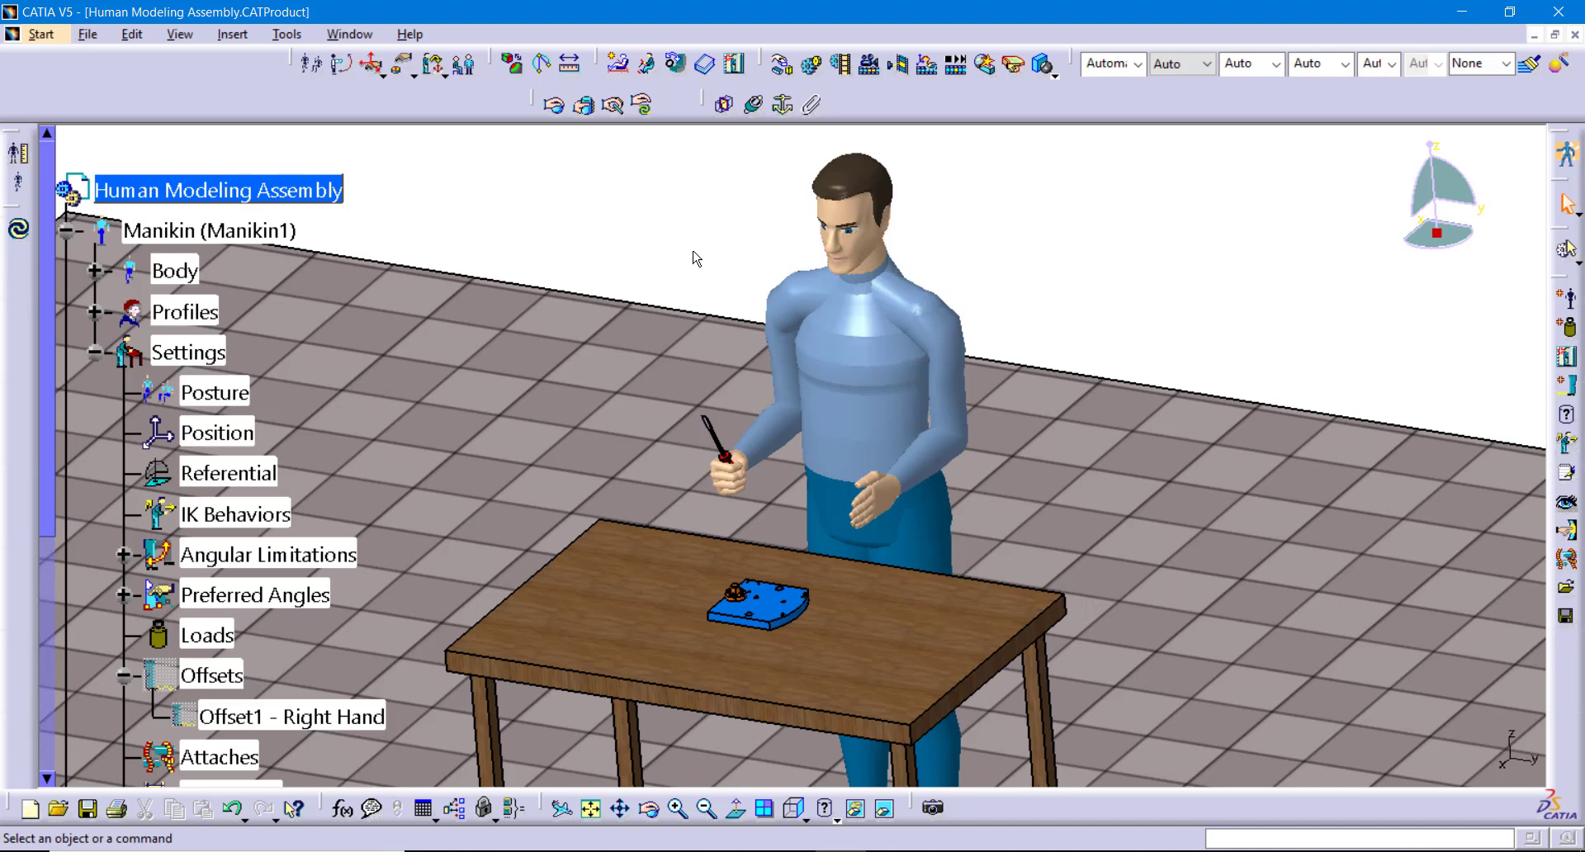
pyautogui.moveTo(730, 452); pyautogui.dragTo(738, 381, button='middle')
pyautogui.scroll(-1, 558, 465)
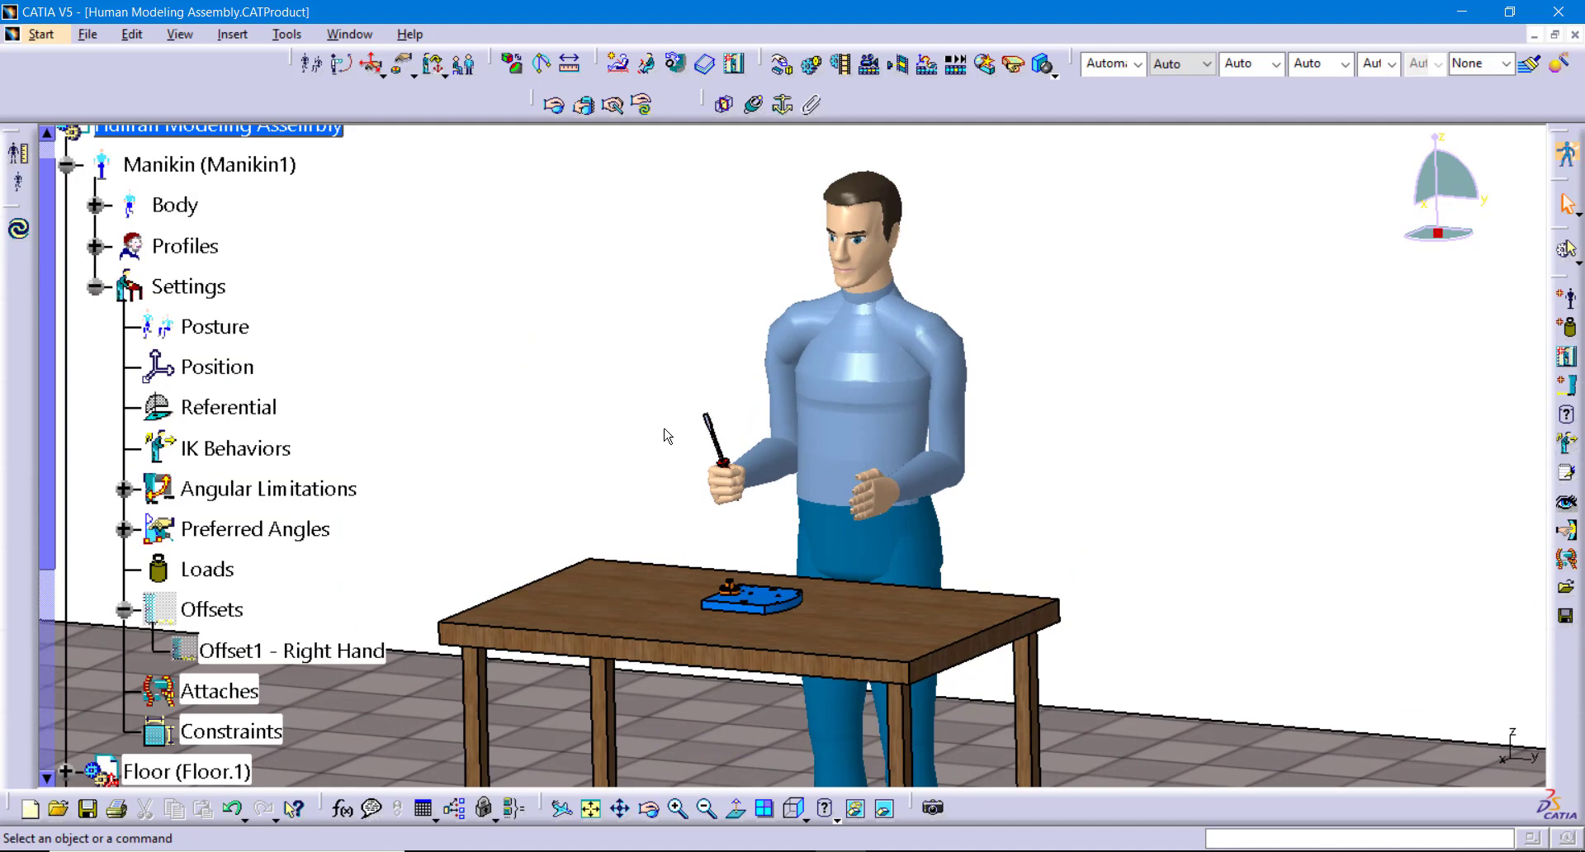
pyautogui.scroll(-2, 520, 435)
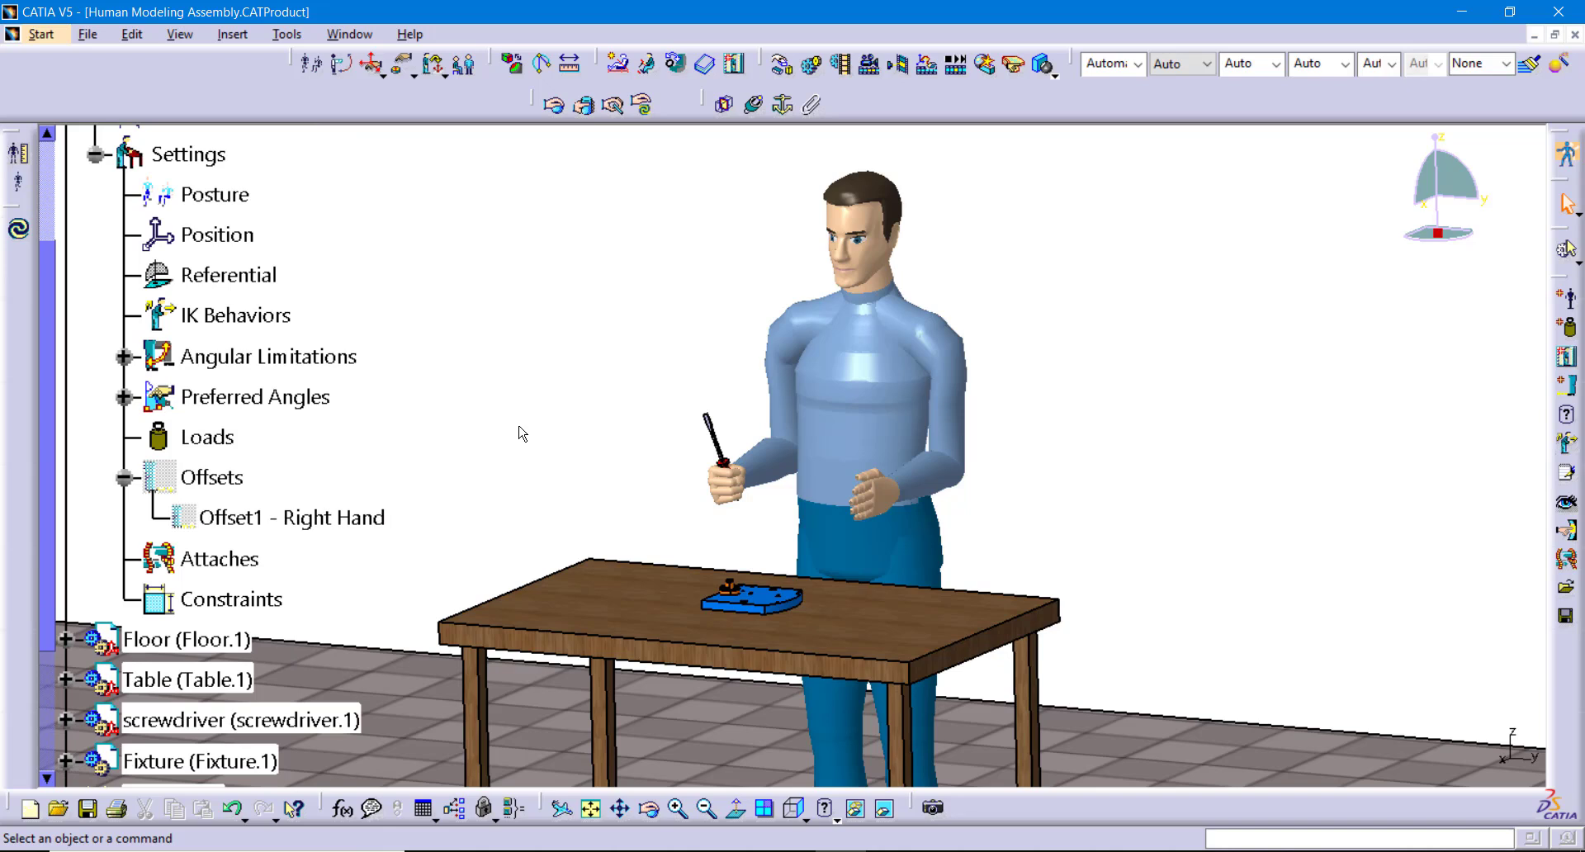
# Delete the manikin's right-hand offset and edit the properties of its Attaches
pyautogui.rightClick(216, 525)
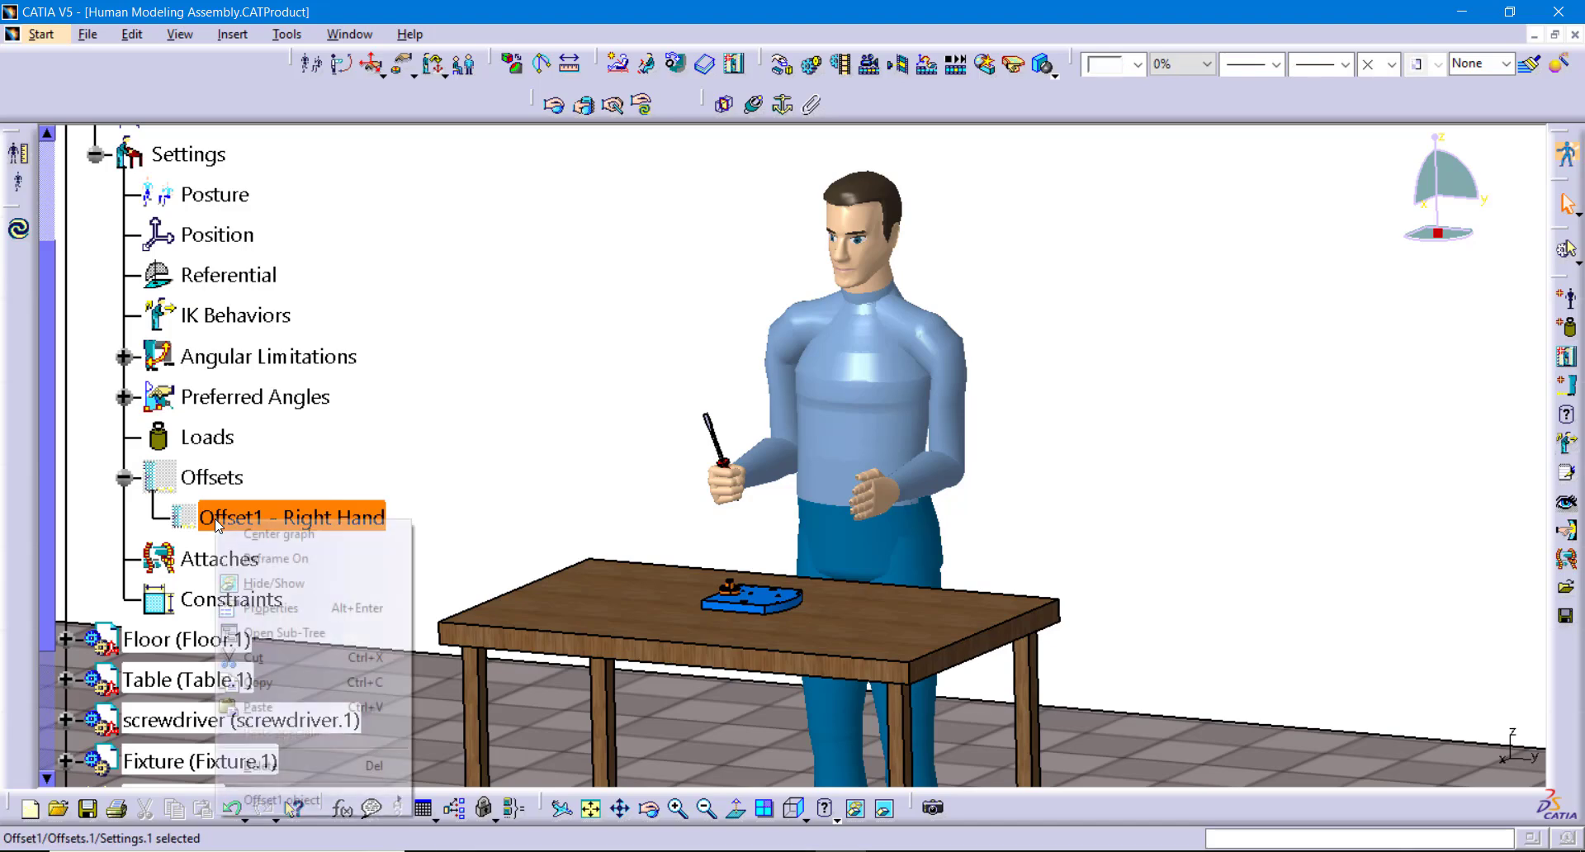
pyautogui.click(268, 765)
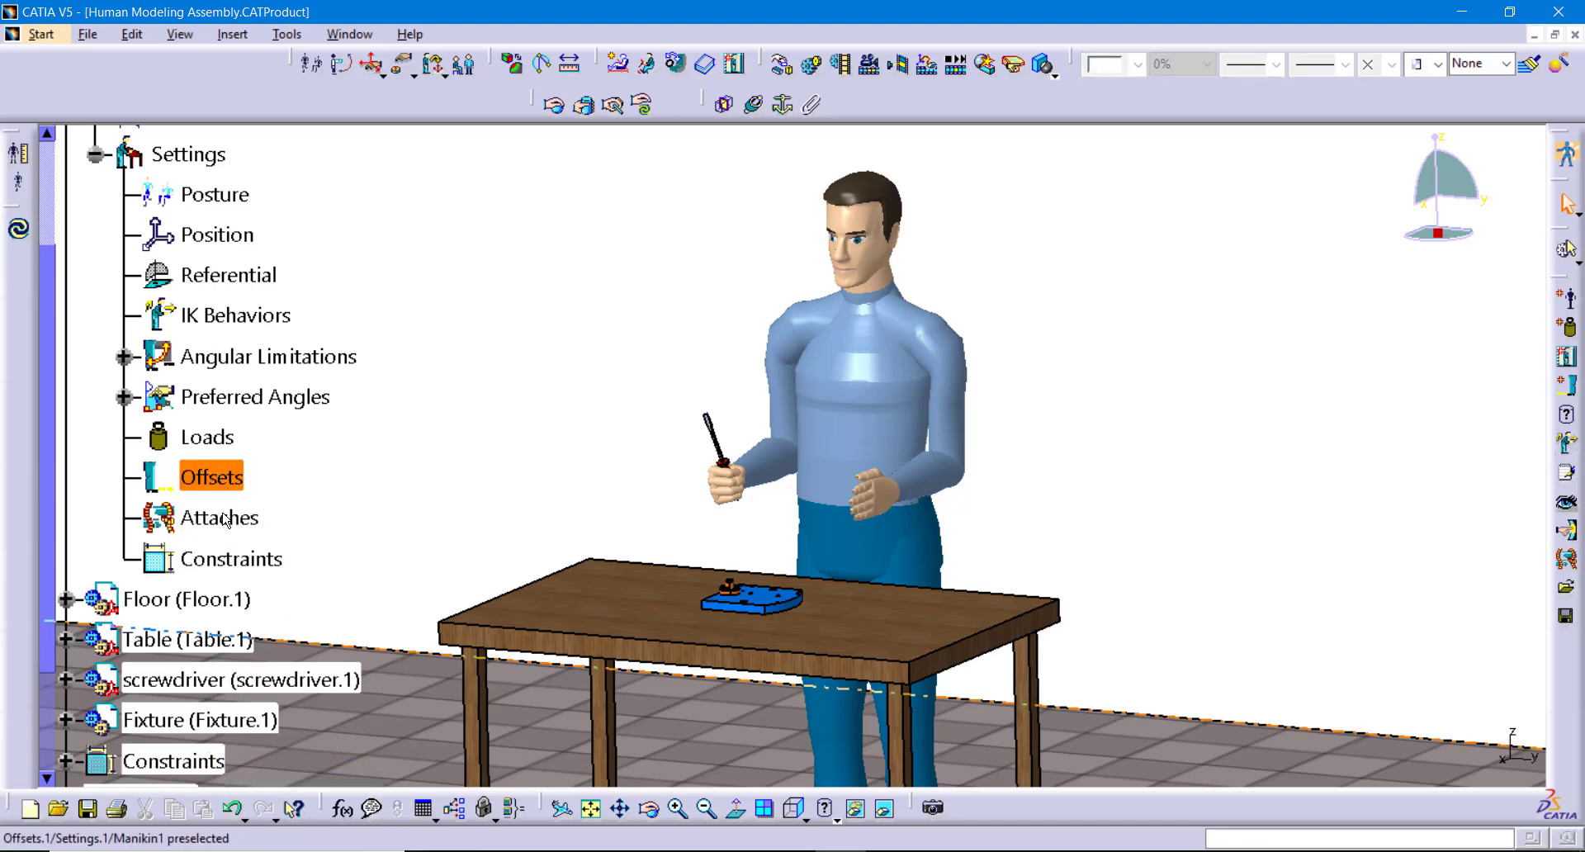
pyautogui.rightClick(235, 523)
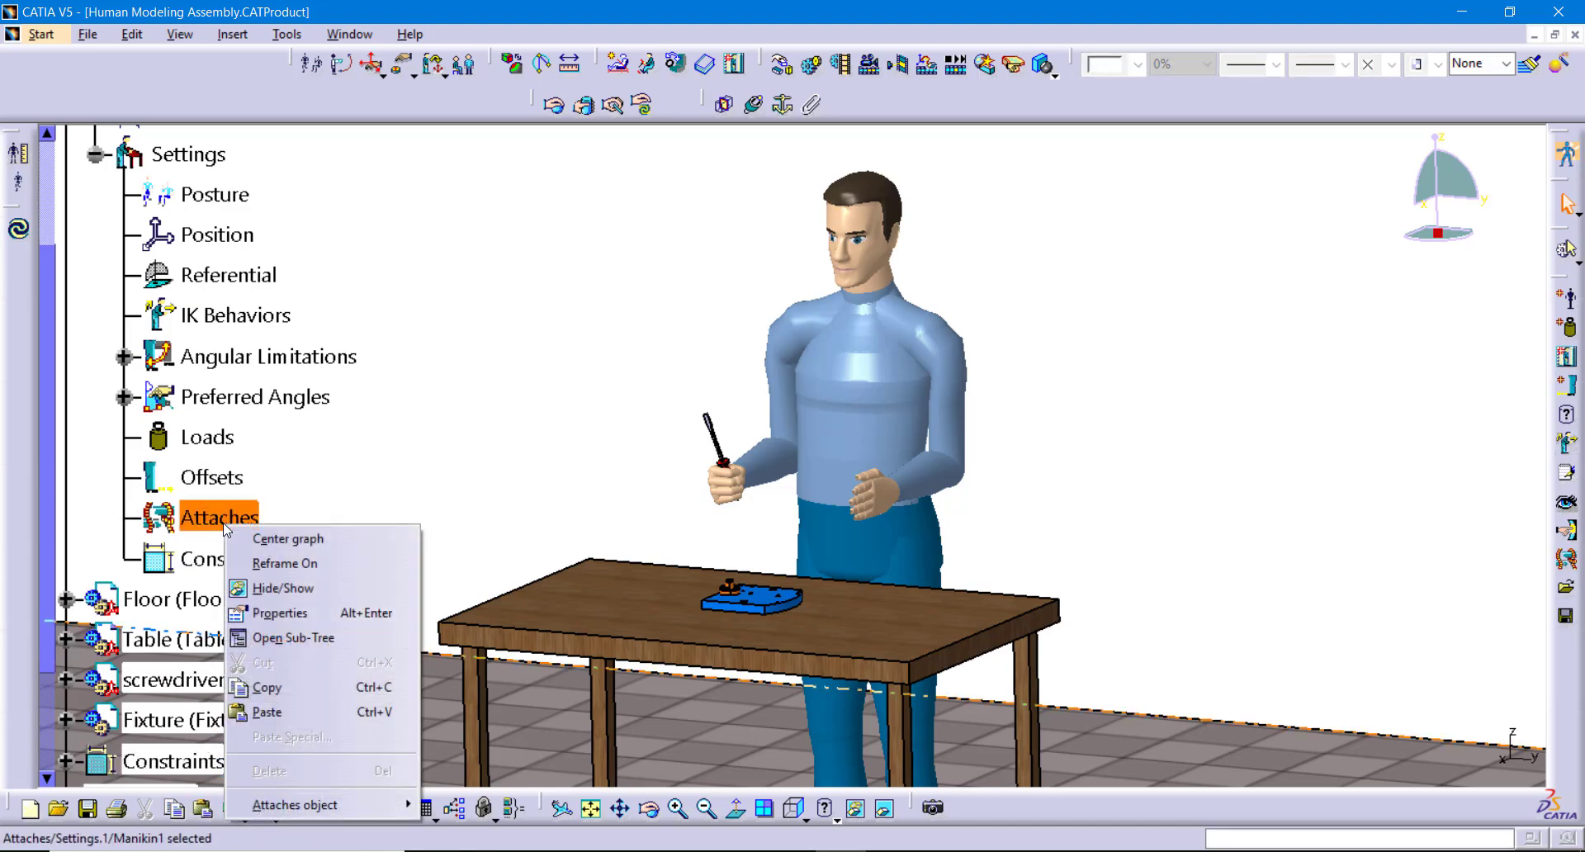
pyautogui.click(284, 611)
pyautogui.click(972, 291)
pyautogui.click(945, 491)
pyautogui.click(1250, 738)
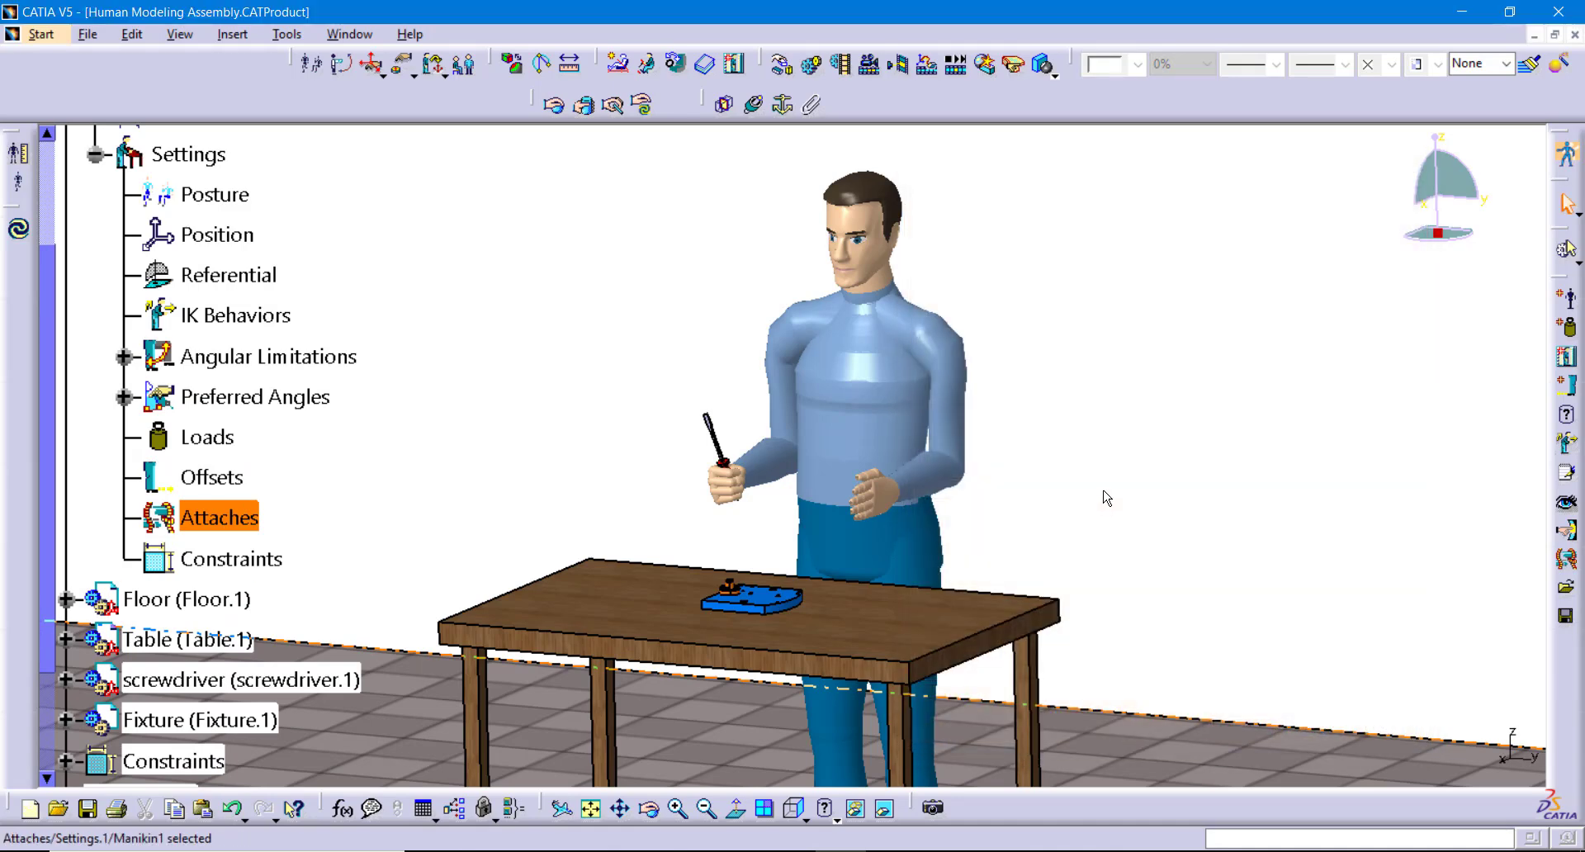
pyautogui.click(1104, 501)
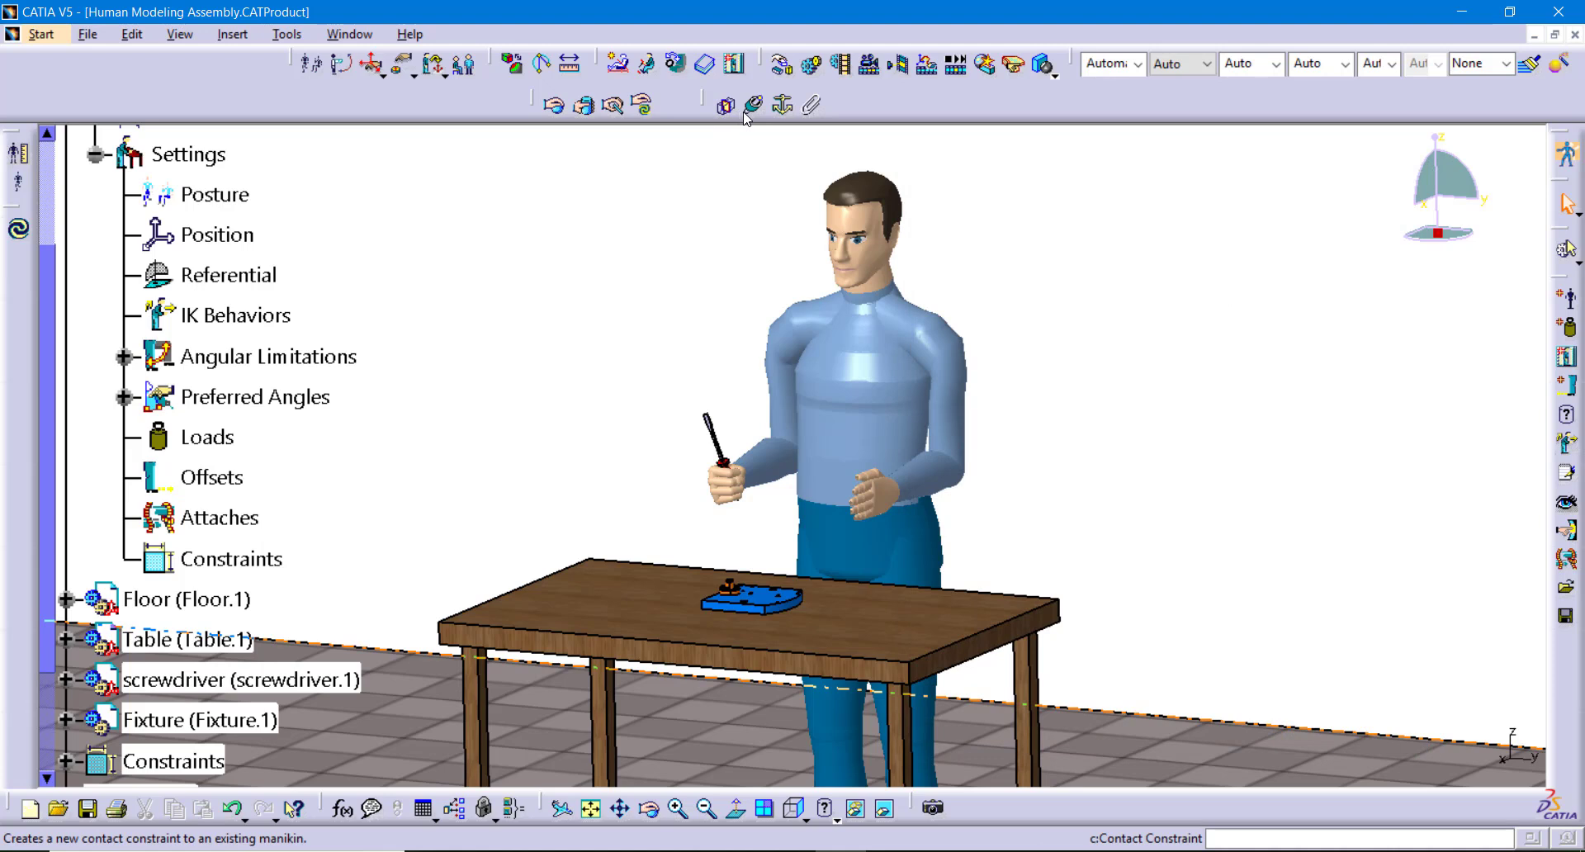
# Create a position and orientation constraint between the manikin's right hand and the screwdriver
pyautogui.click(813, 107)
pyautogui.moveTo(703, 553); pyautogui.dragTo(841, 256, button='middle')
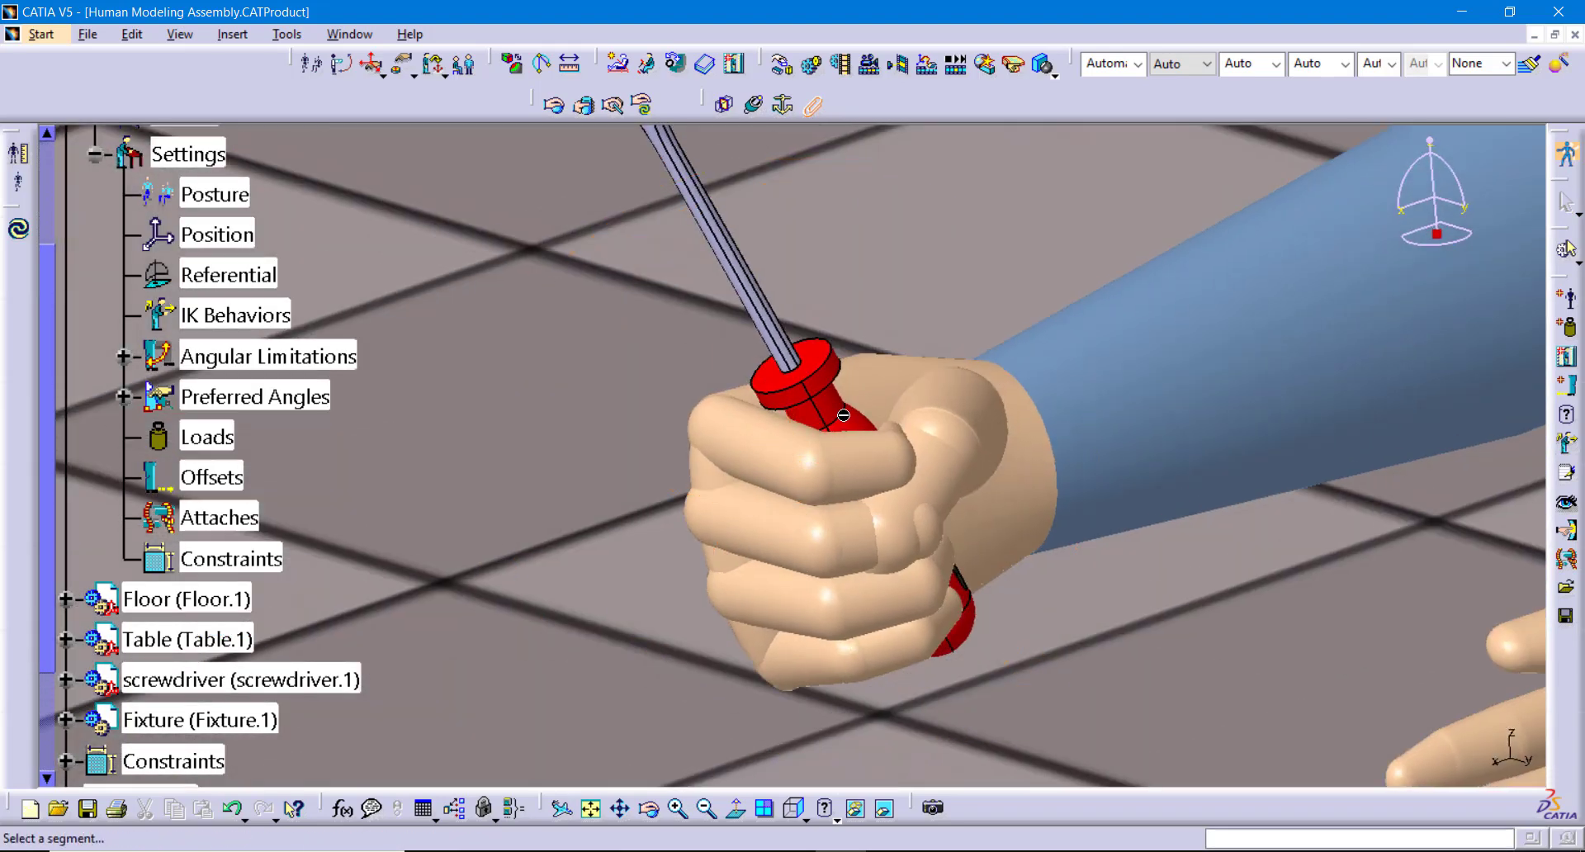
pyautogui.click(875, 401)
pyautogui.click(840, 398)
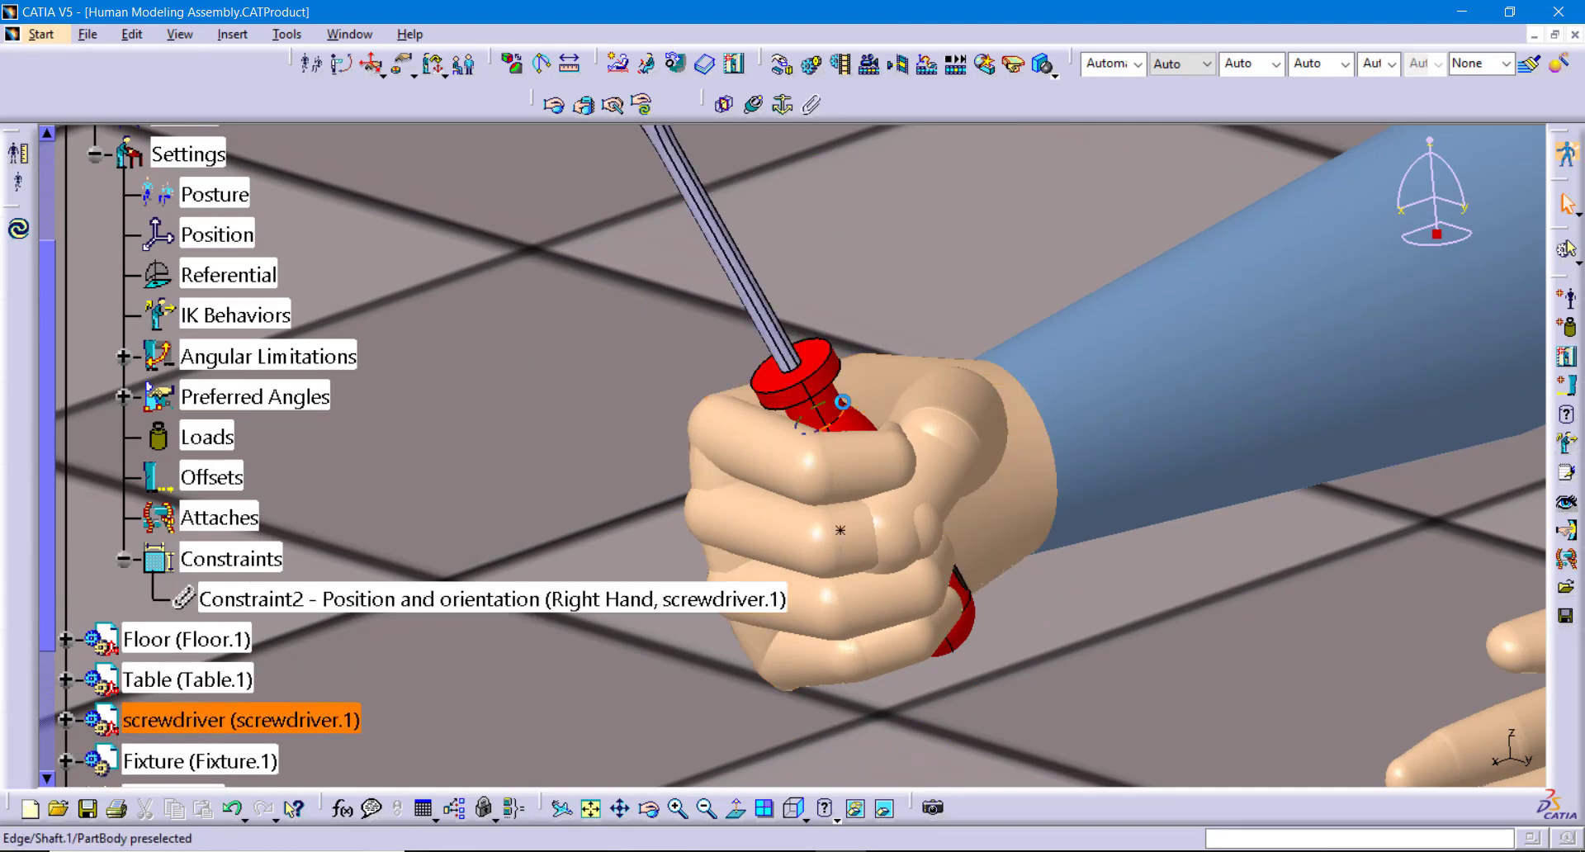
pyautogui.keyDown('ctrl'); pyautogui.moveTo(873, 469); pyautogui.dragTo(926, 634, button='middle'); pyautogui.keyUp('ctrl')
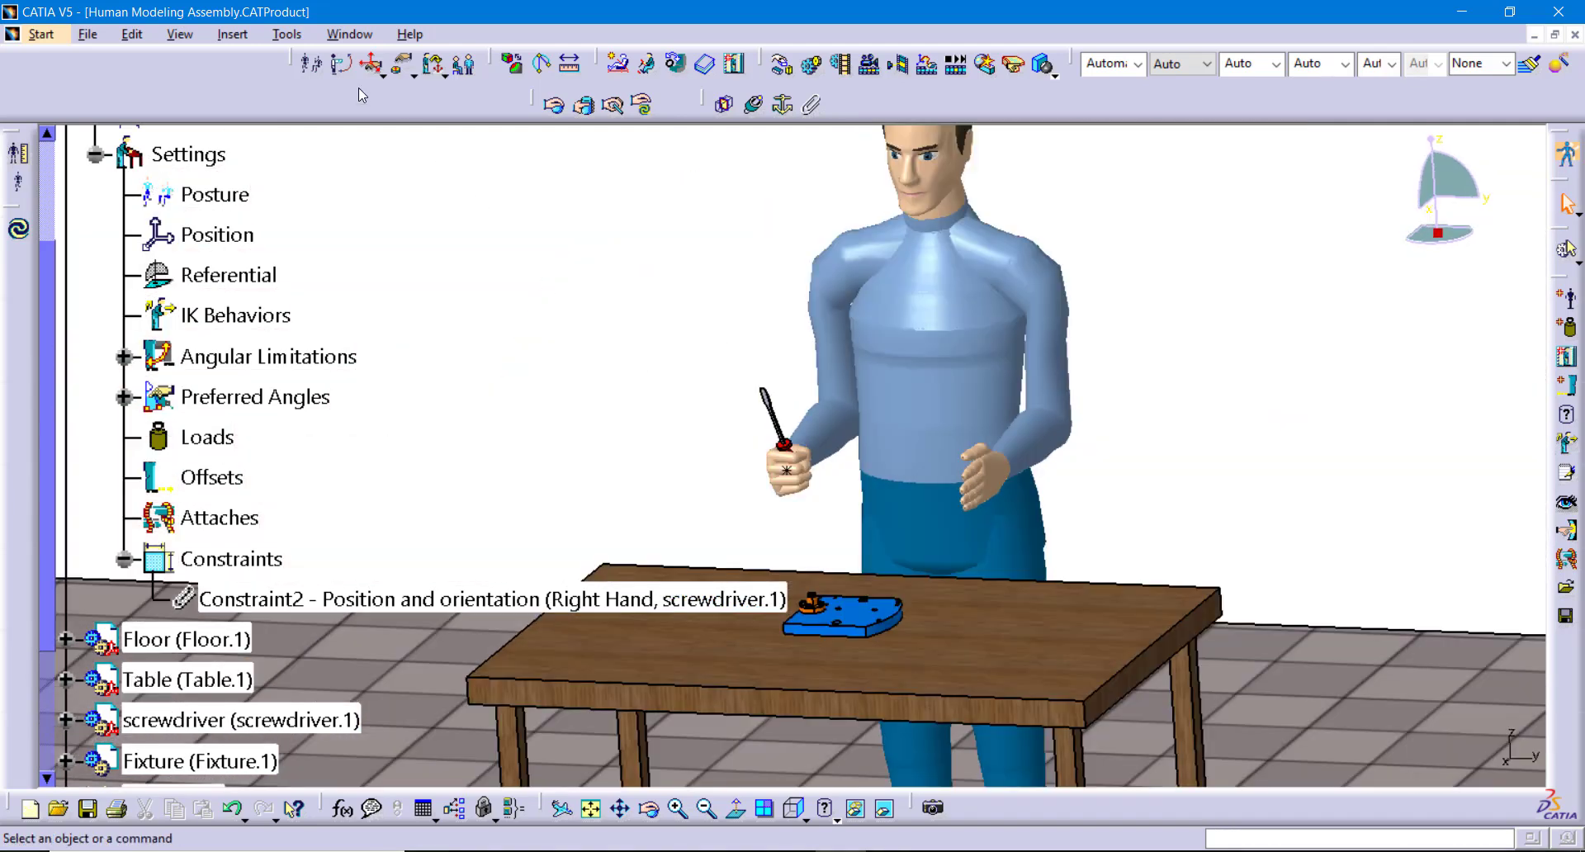
# Set the Human Builder option for constraint resolution to Automatic
pyautogui.click(300, 39)
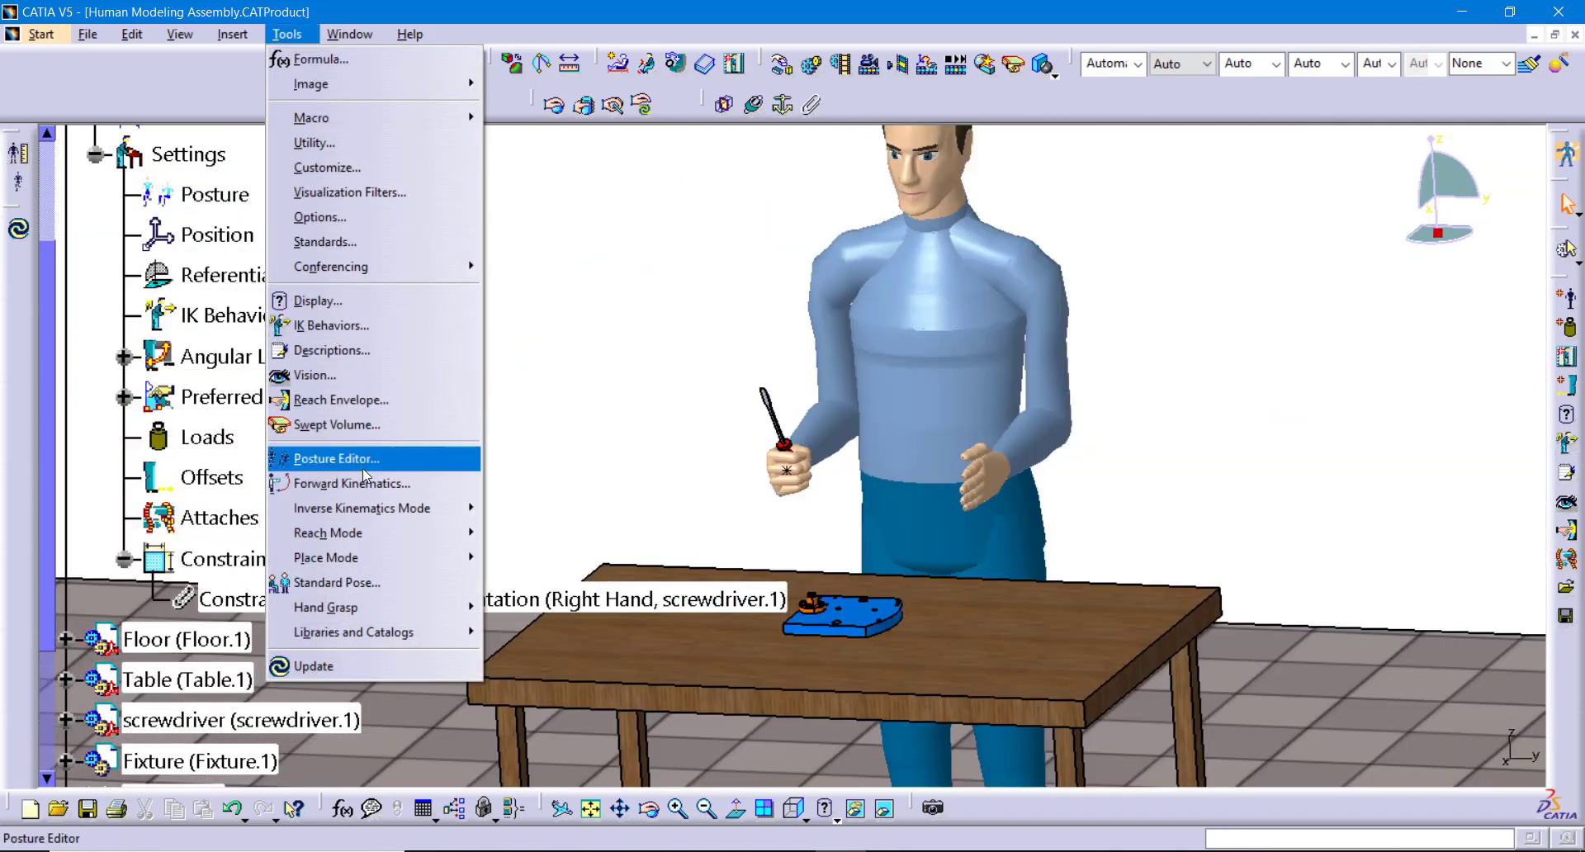
pyautogui.click(367, 217)
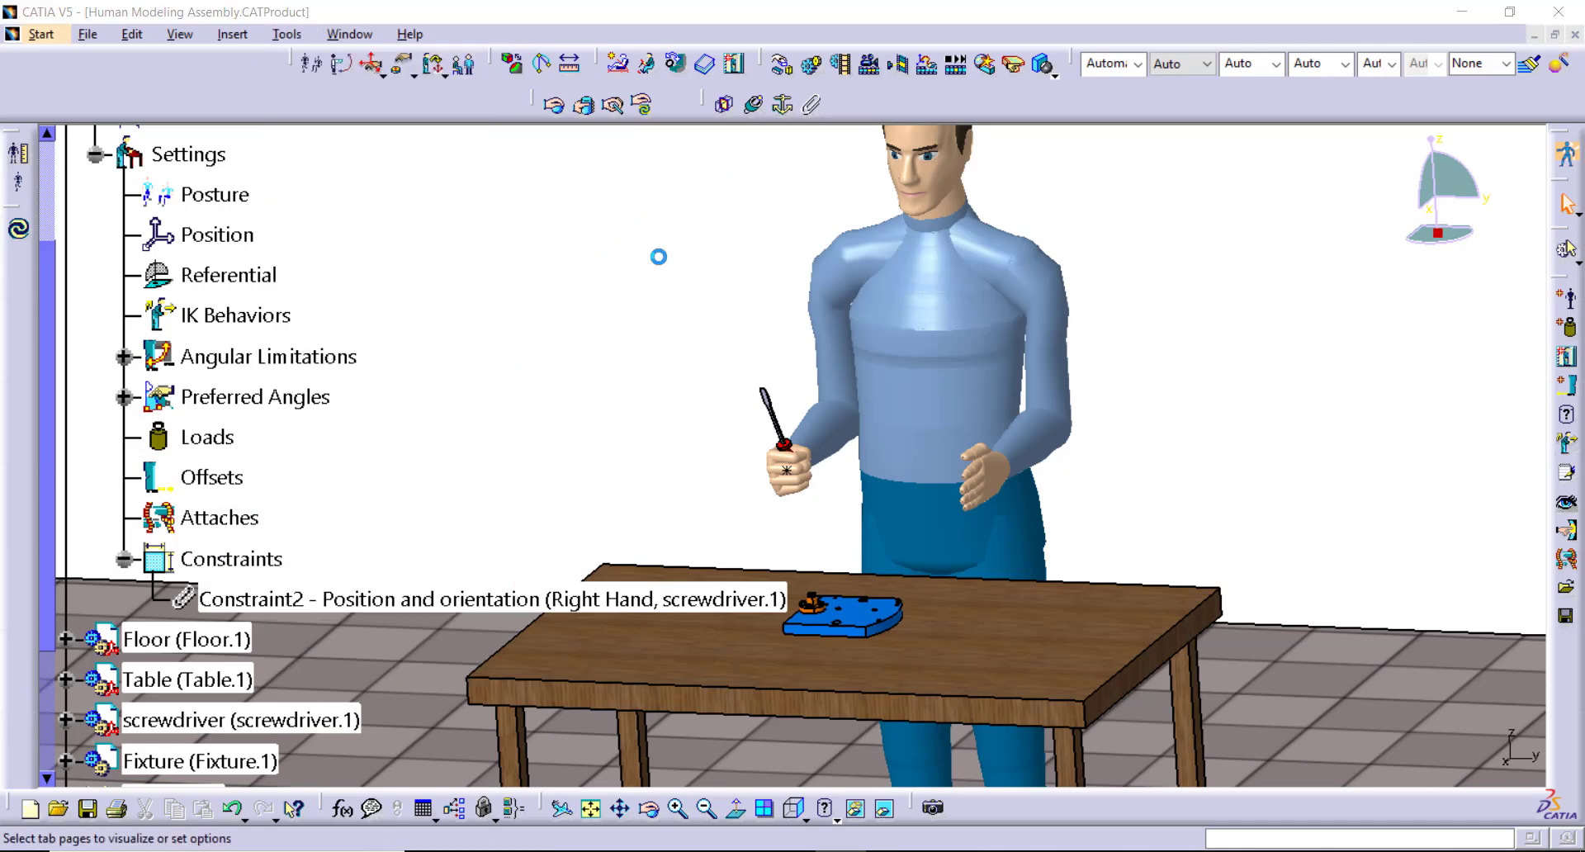
pyautogui.scroll(-2, 557, 471)
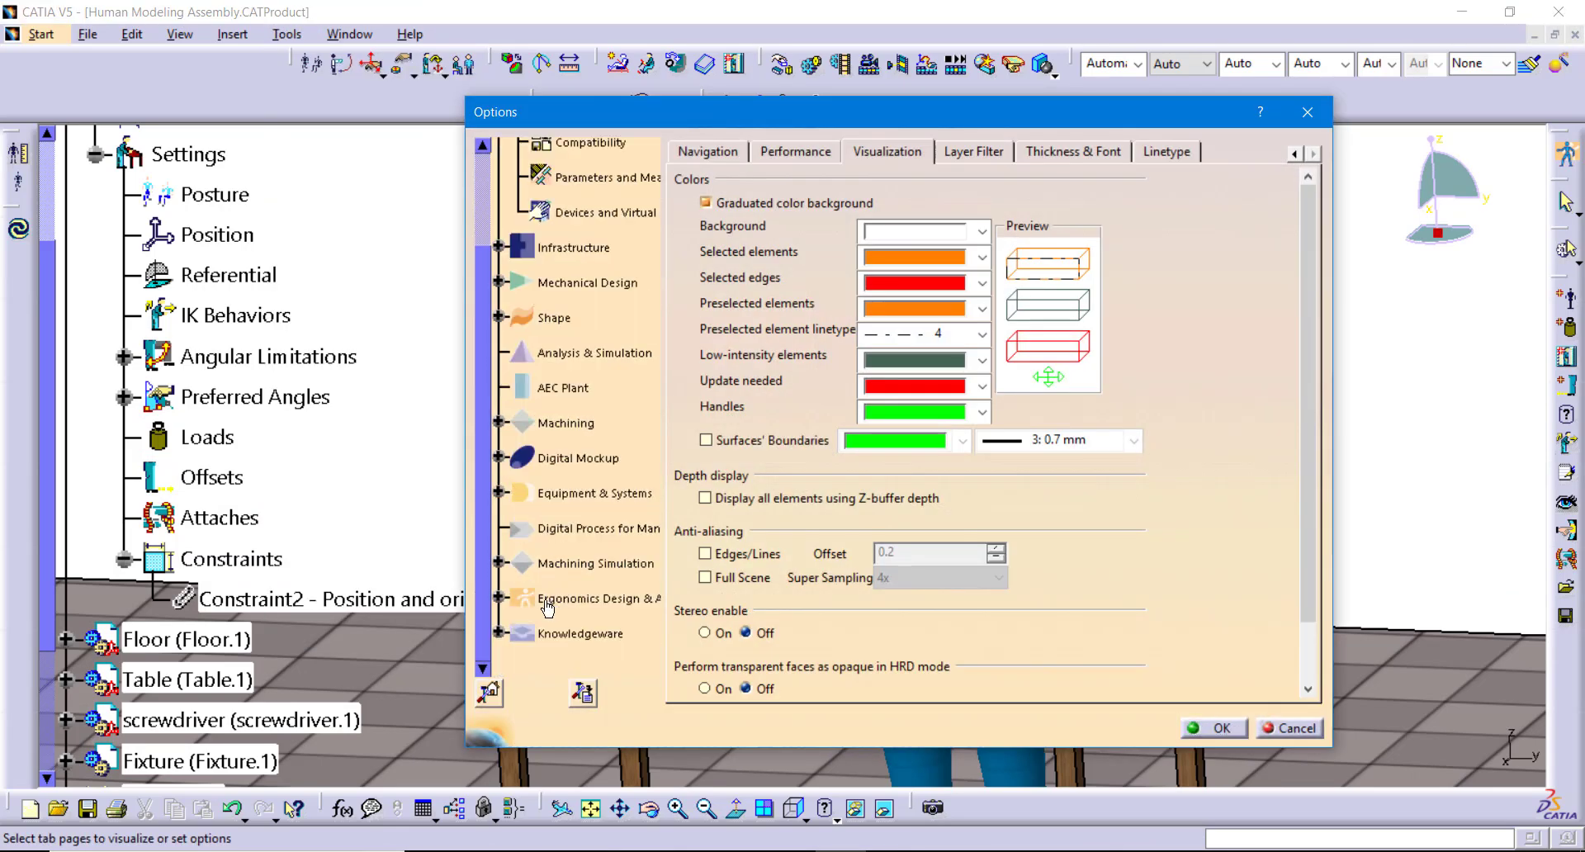
pyautogui.click(498, 598)
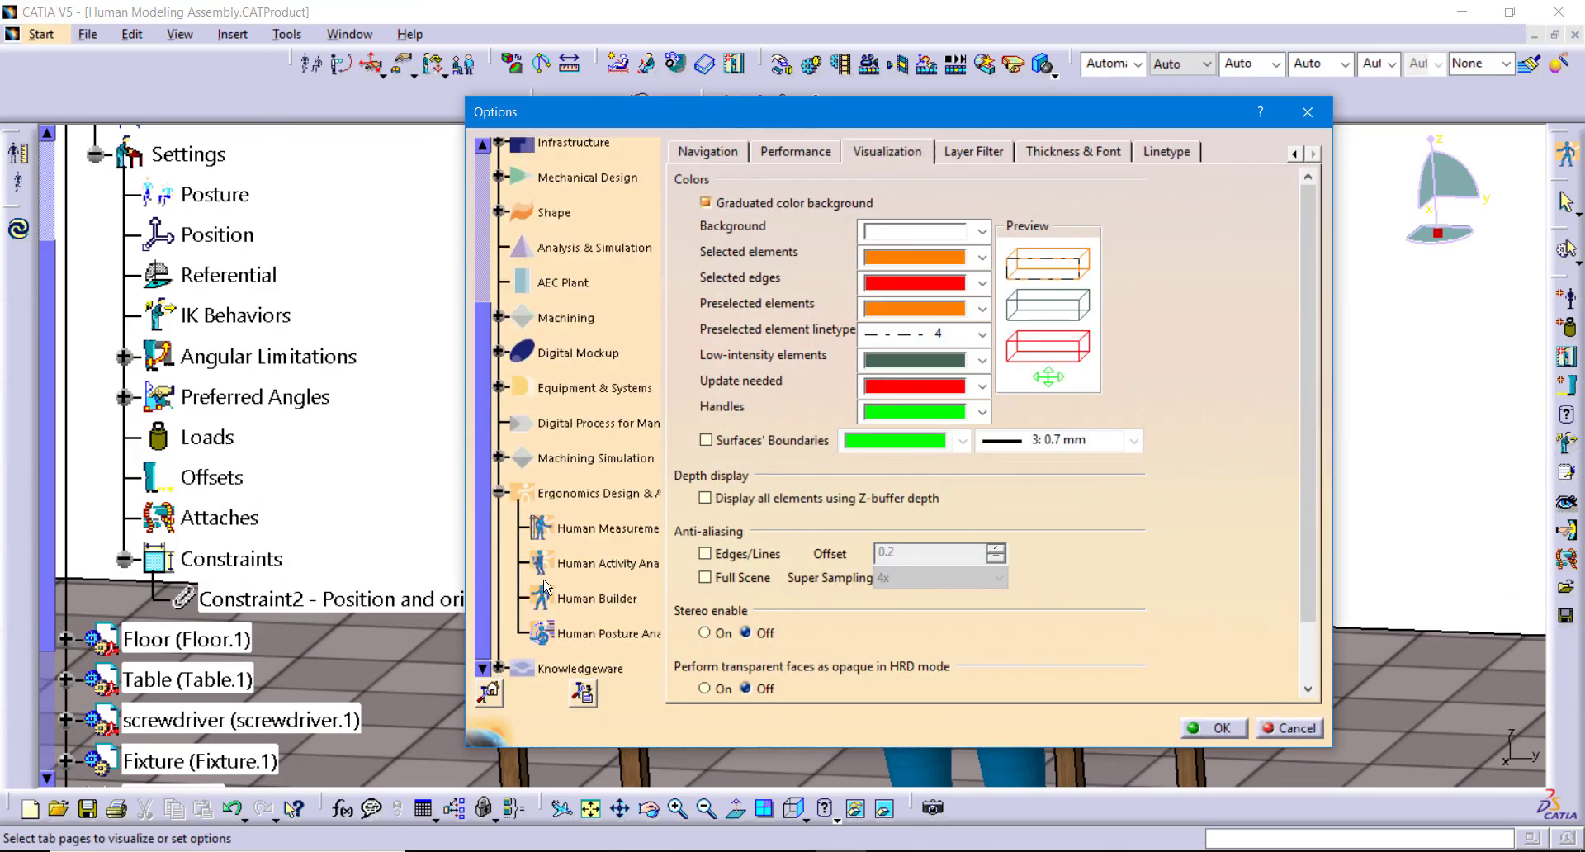
pyautogui.click(589, 602)
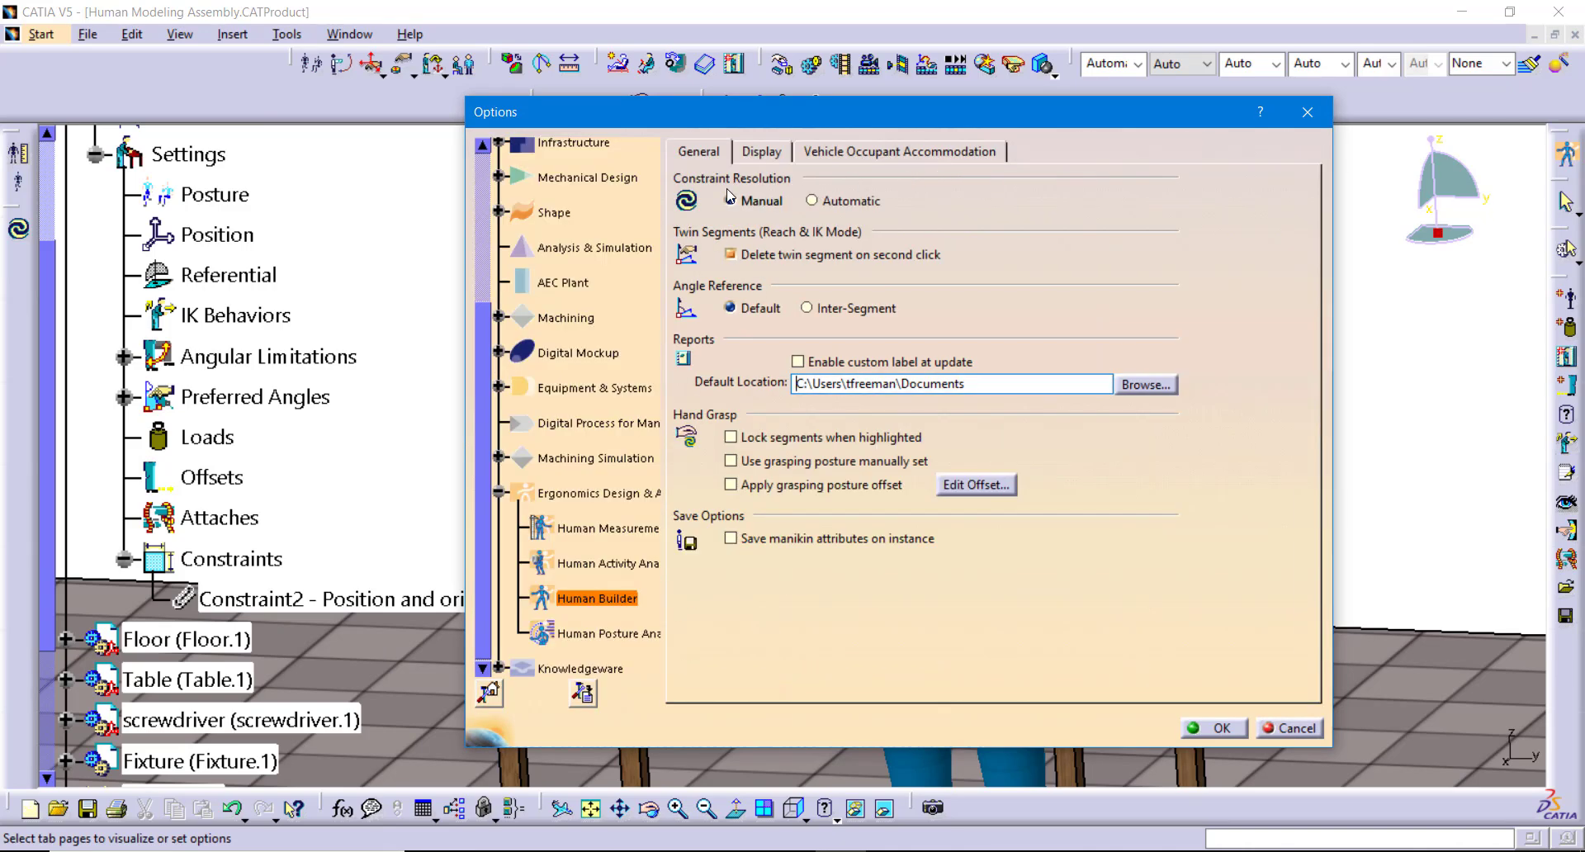
pyautogui.click(813, 202)
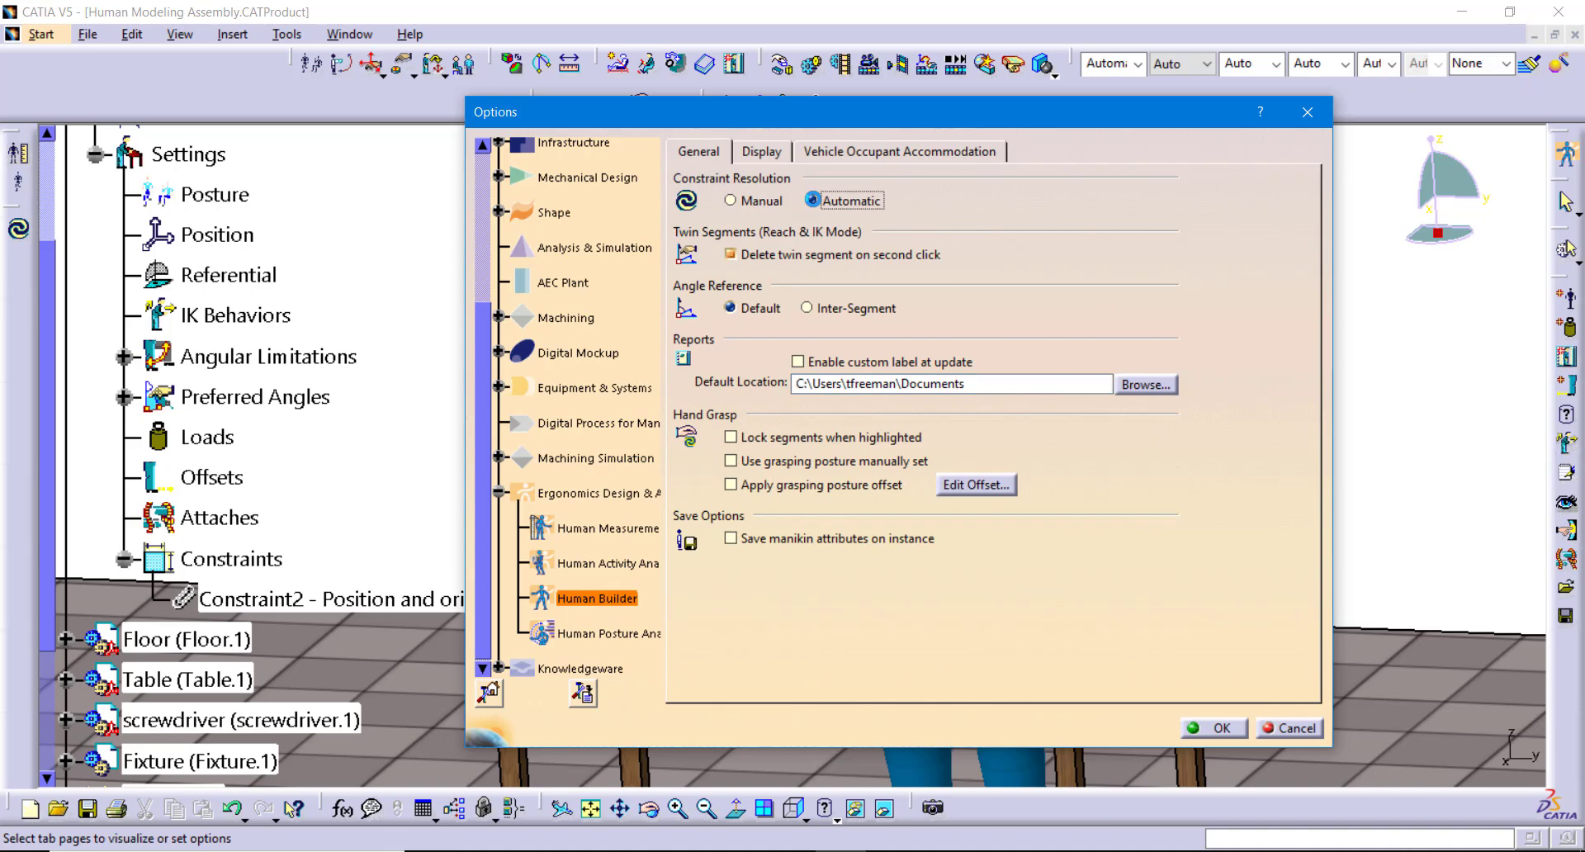
pyautogui.click(1212, 729)
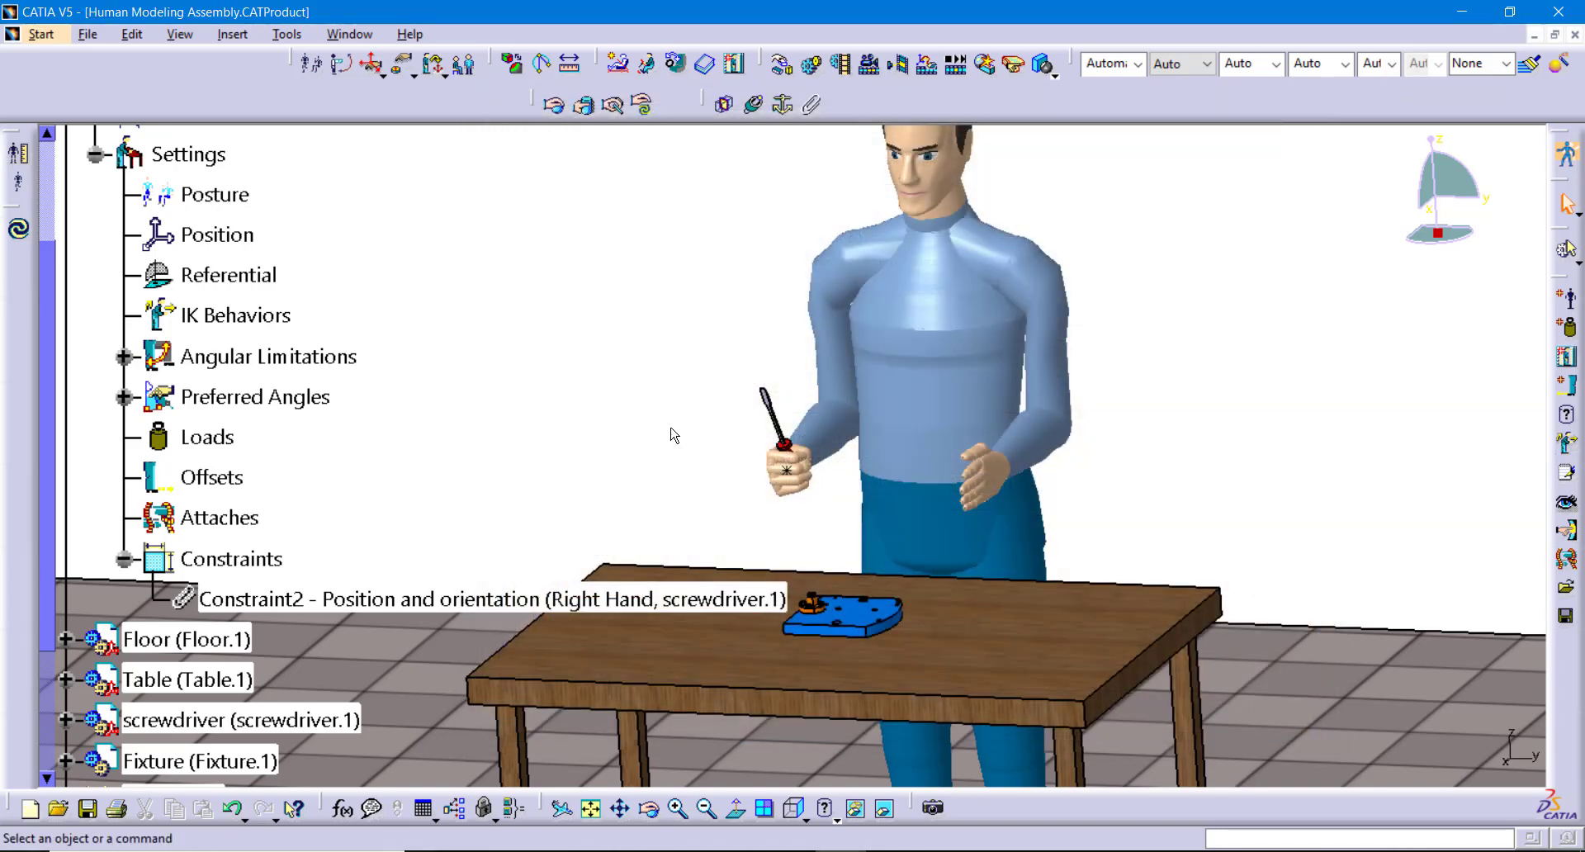
# Start a track for the screwdriver and set its mode to a time of 10 s
pyautogui.click(927, 72)
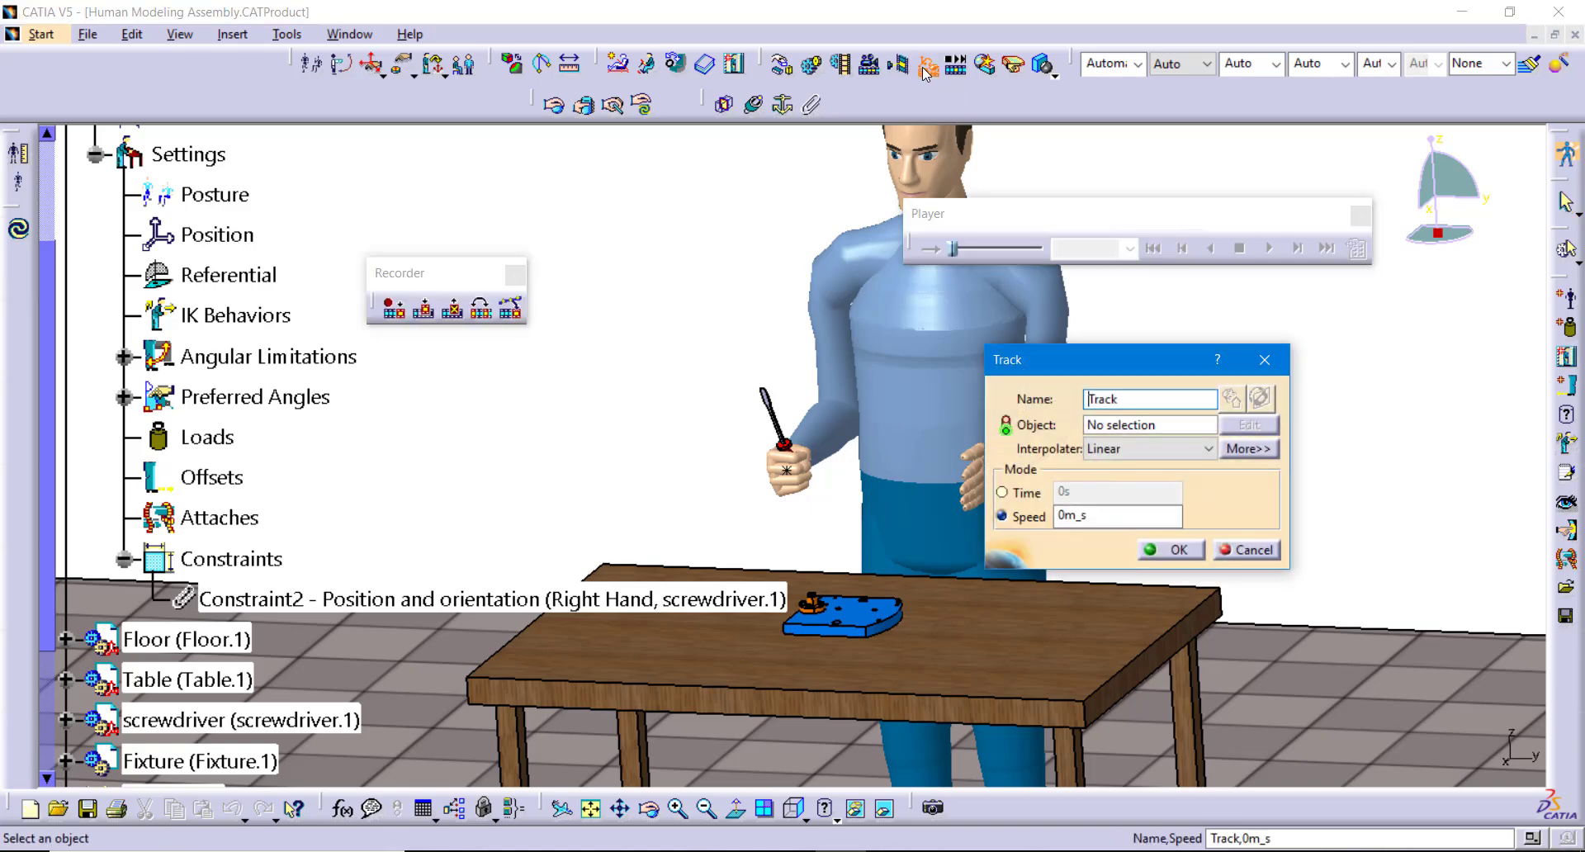
pyautogui.scroll(-5, 625, 382)
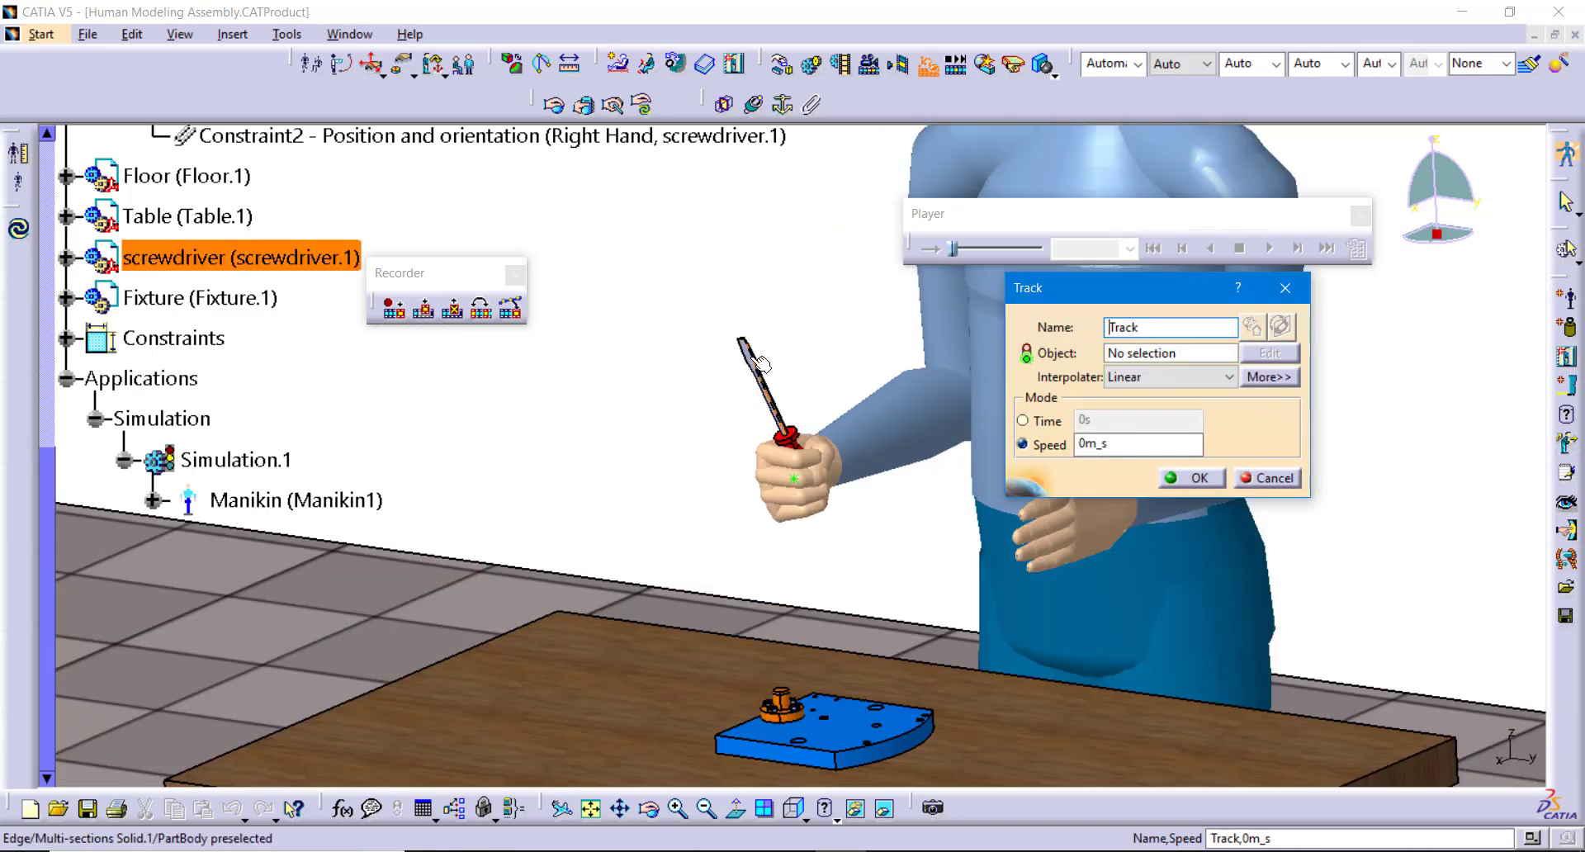
pyautogui.click(760, 362)
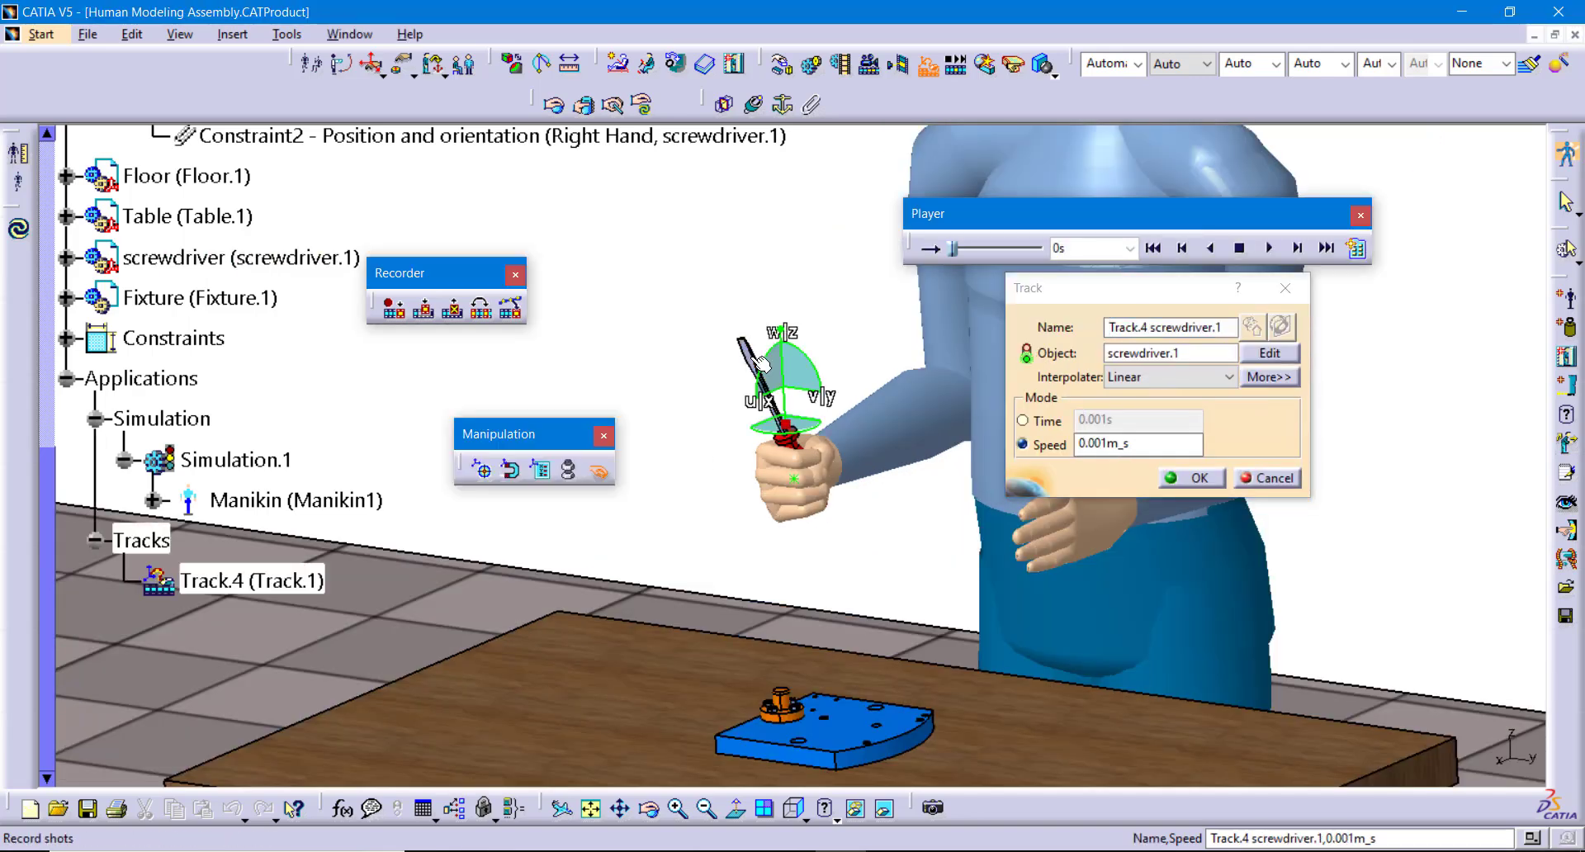
pyautogui.click(1022, 420)
pyautogui.doubleClick(1123, 422)
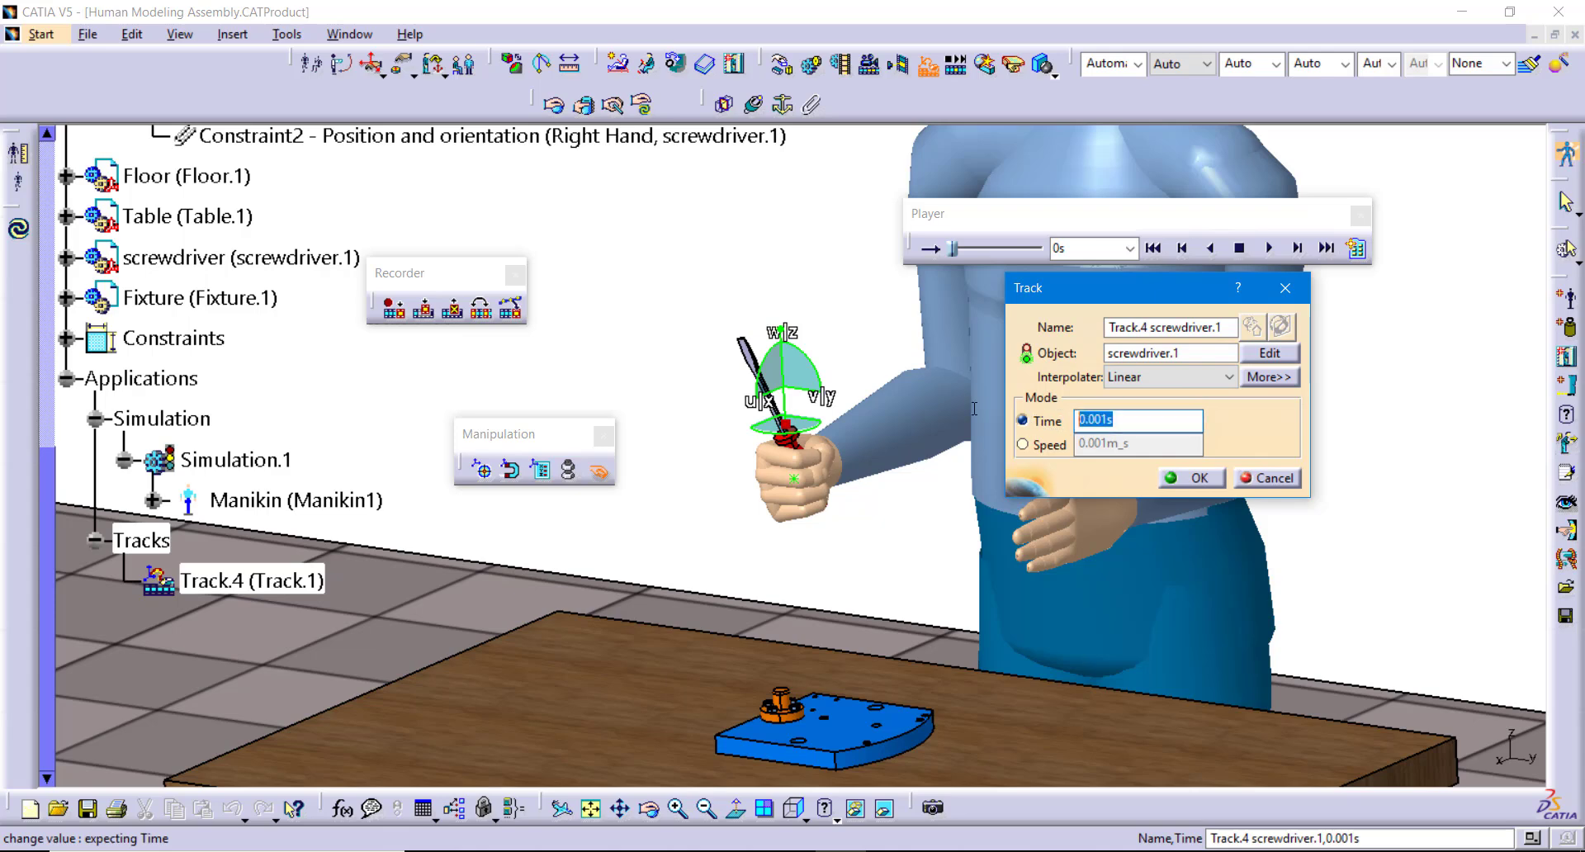
pyautogui.write('10s')
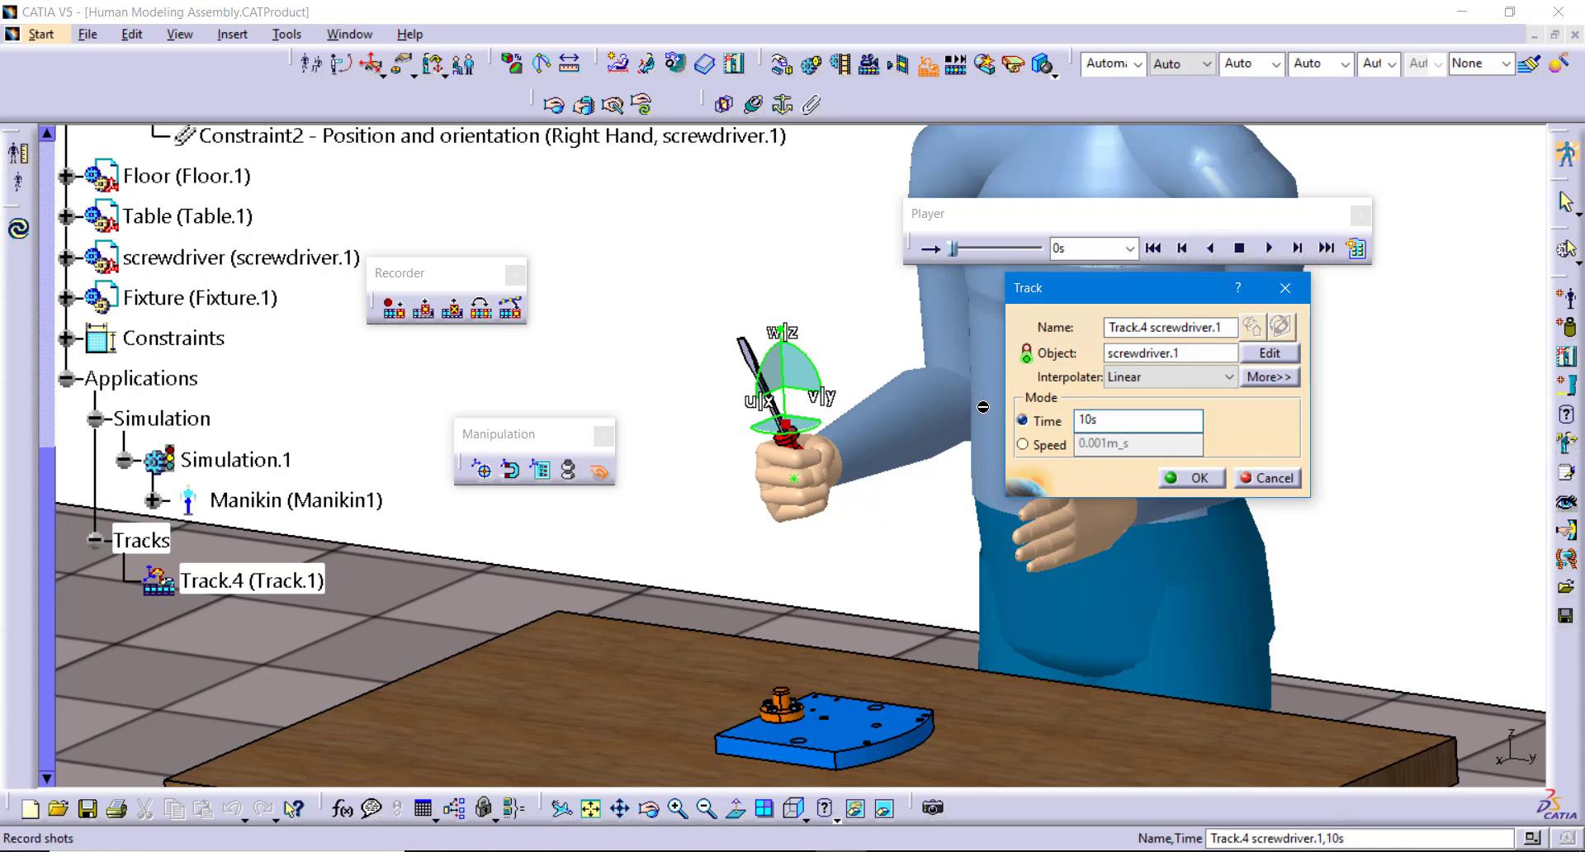
# Rename the track as Screwdriver Track
pyautogui.click(1153, 329)
pyautogui.press('BackSpace')
pyautogui.press('BackSpace')
pyautogui.press('BackSpace')
pyautogui.press('BackSpace')
pyautogui.press('BackSpace')
pyautogui.press('BackSpace')
pyautogui.press('BackSpace')
pyautogui.press('BackSpace')
pyautogui.press('BackSpace')
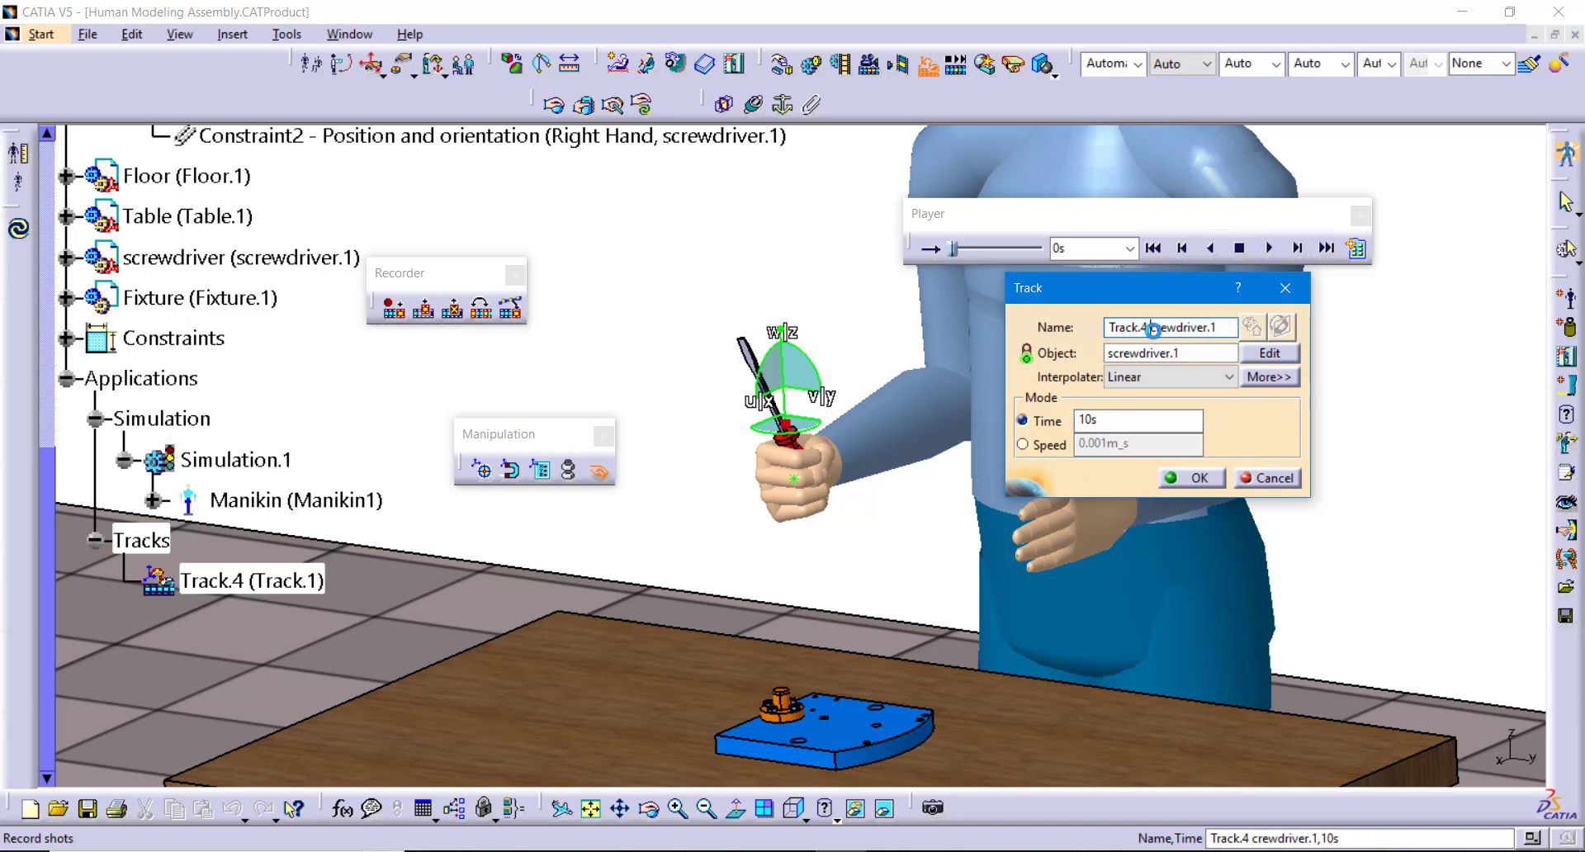
pyautogui.write('S')
pyautogui.press('BackSpace')
pyautogui.press('BackSpace')
pyautogui.write('Track')
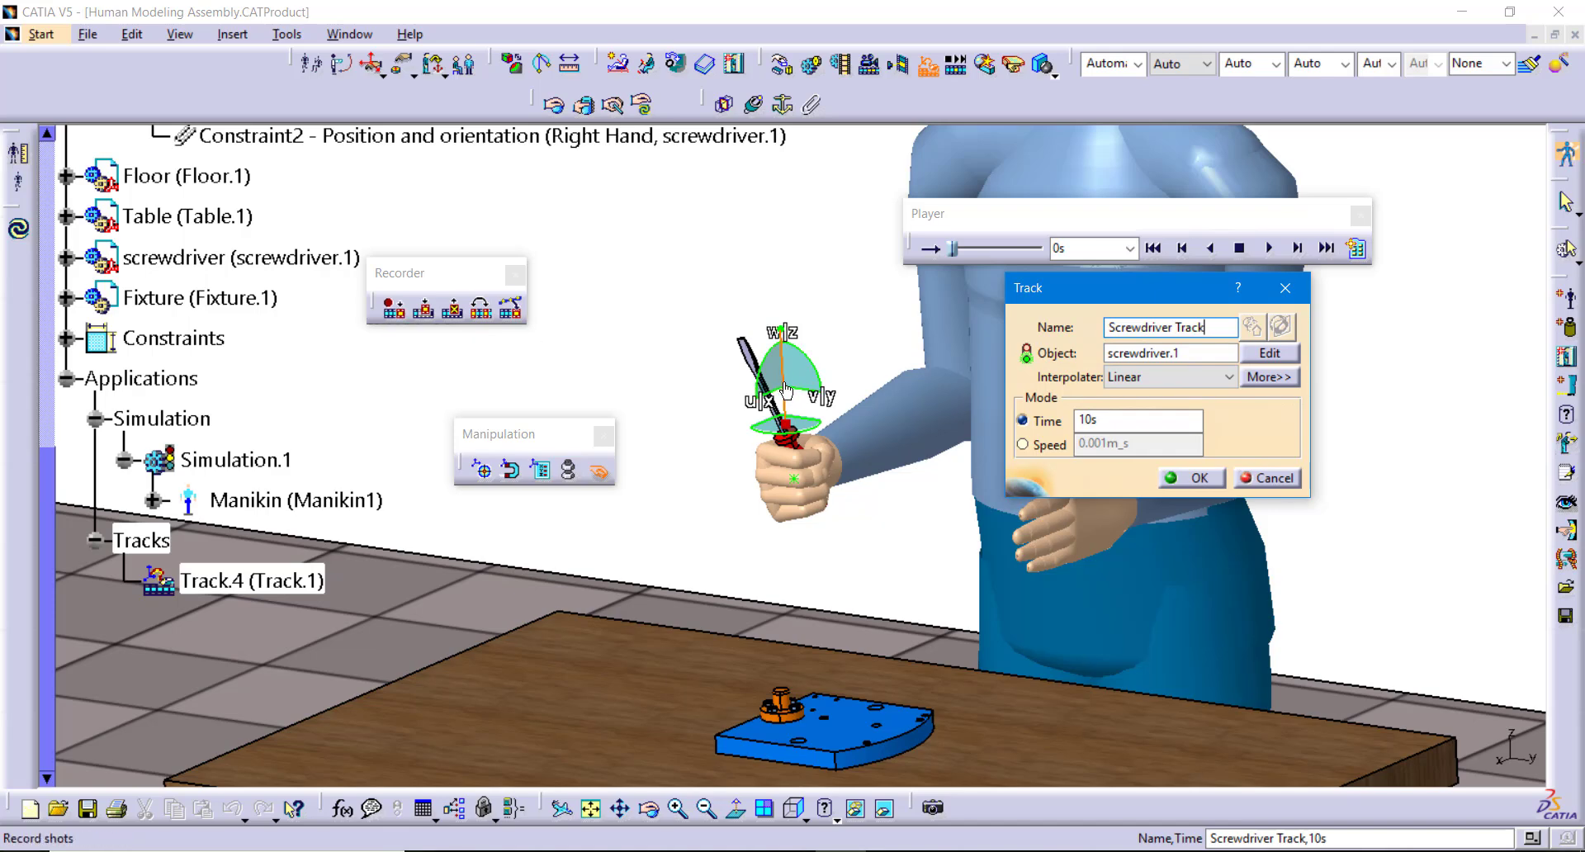
# Move the screwdriver in stages from its raised position to the bolt on the fixture, recording a track shot at each position
pyautogui.moveTo(772, 384); pyautogui.dragTo(716, 479)
pyautogui.click(385, 320)
pyautogui.click(391, 315)
pyautogui.click(393, 313)
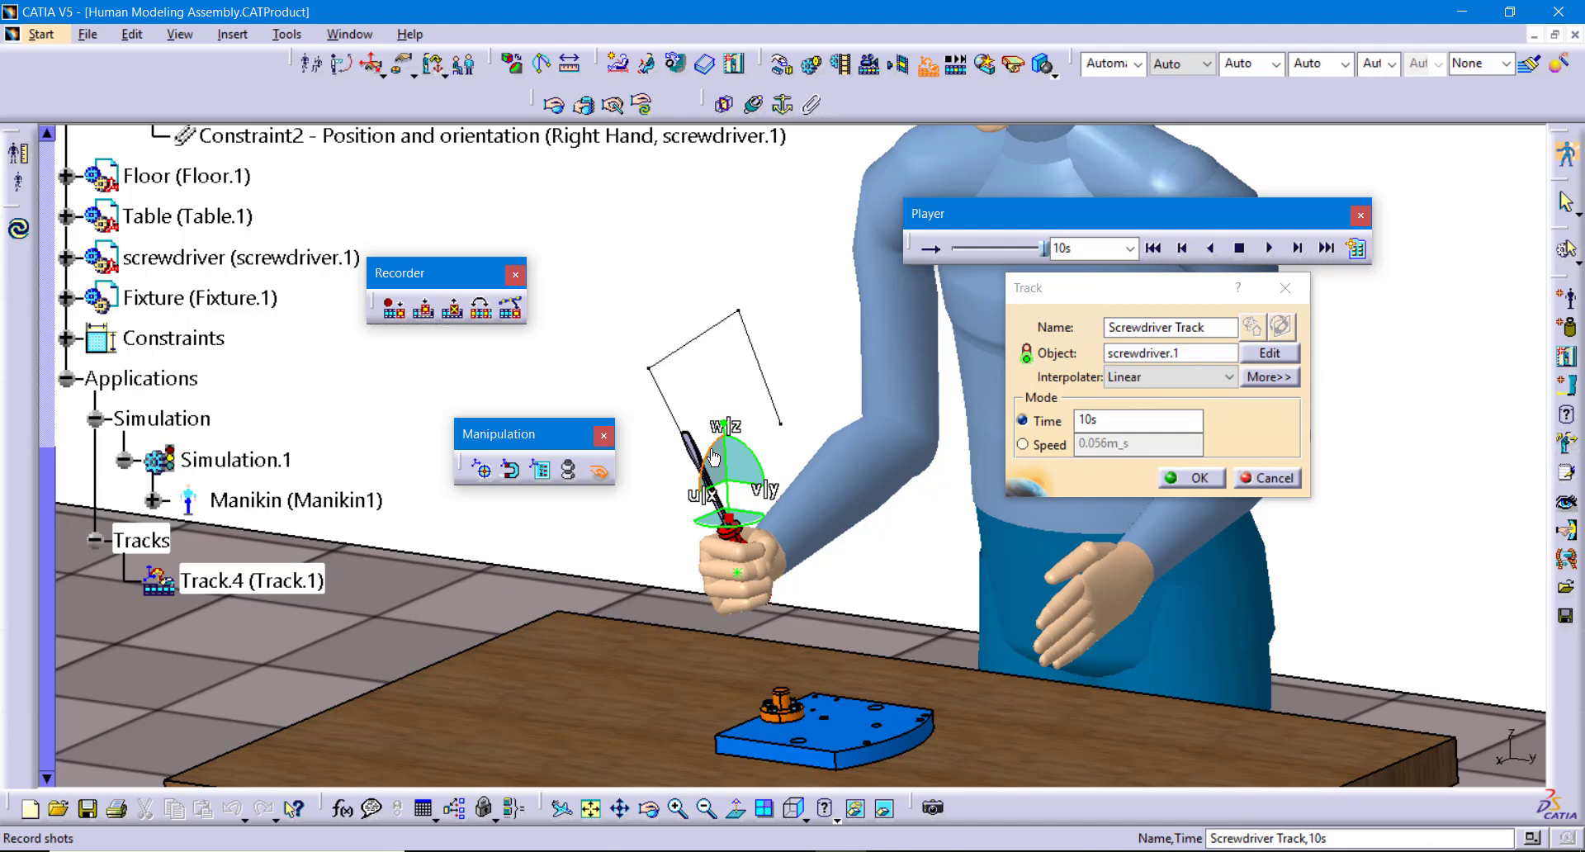
pyautogui.moveTo(713, 451); pyautogui.dragTo(678, 702)
pyautogui.click(390, 312)
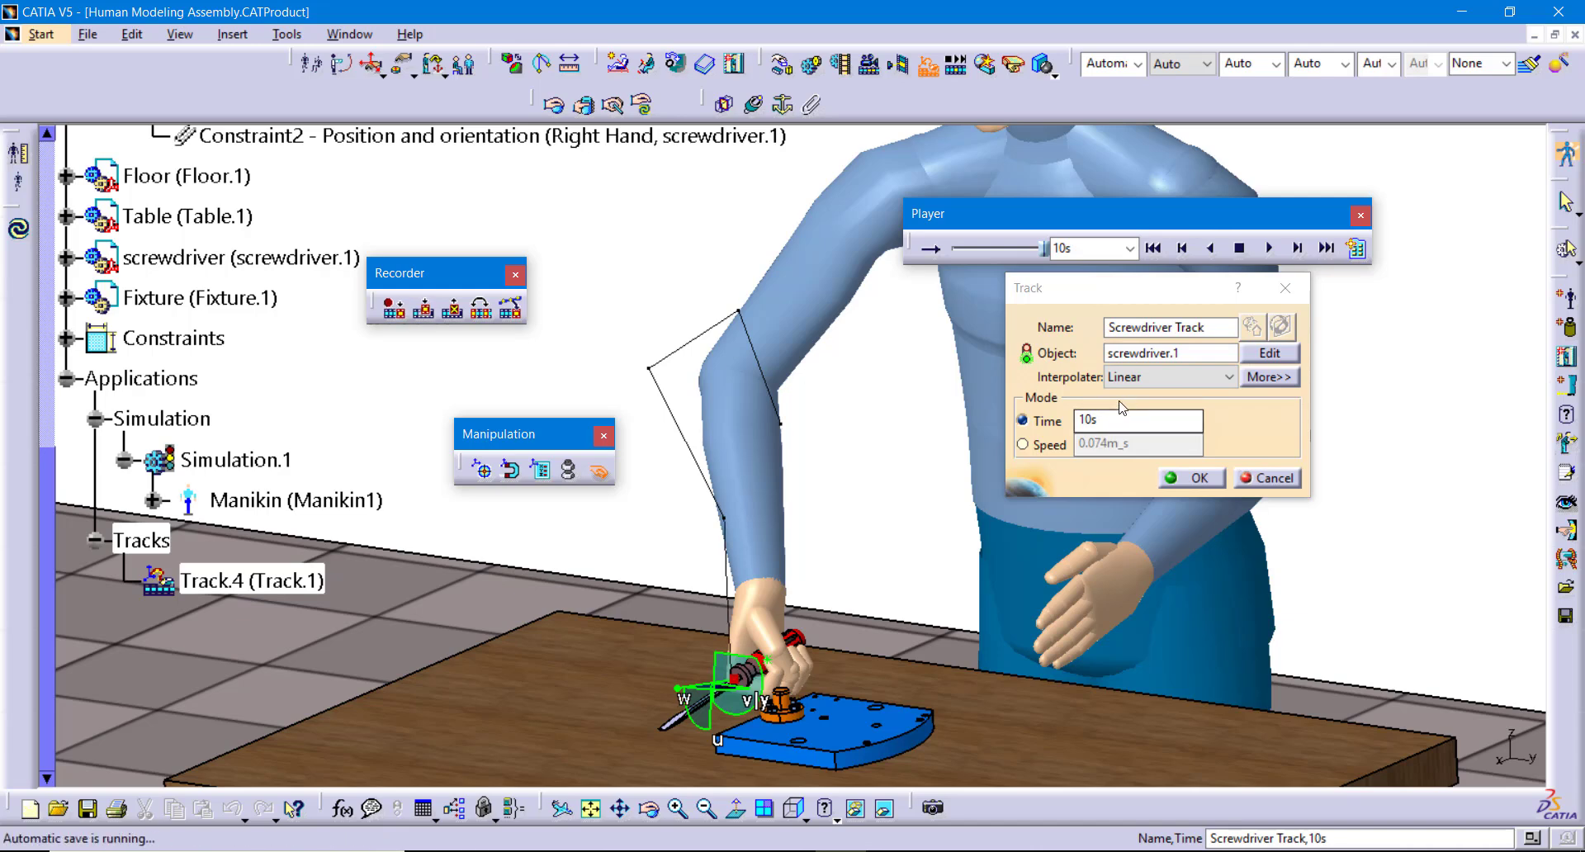
# Set the screwdriver track's interpolater to Spline
pyautogui.moveTo(858, 610); pyautogui.dragTo(785, 615, button='middle')
pyautogui.moveTo(792, 261); pyautogui.dragTo(740, 255, button='middle')
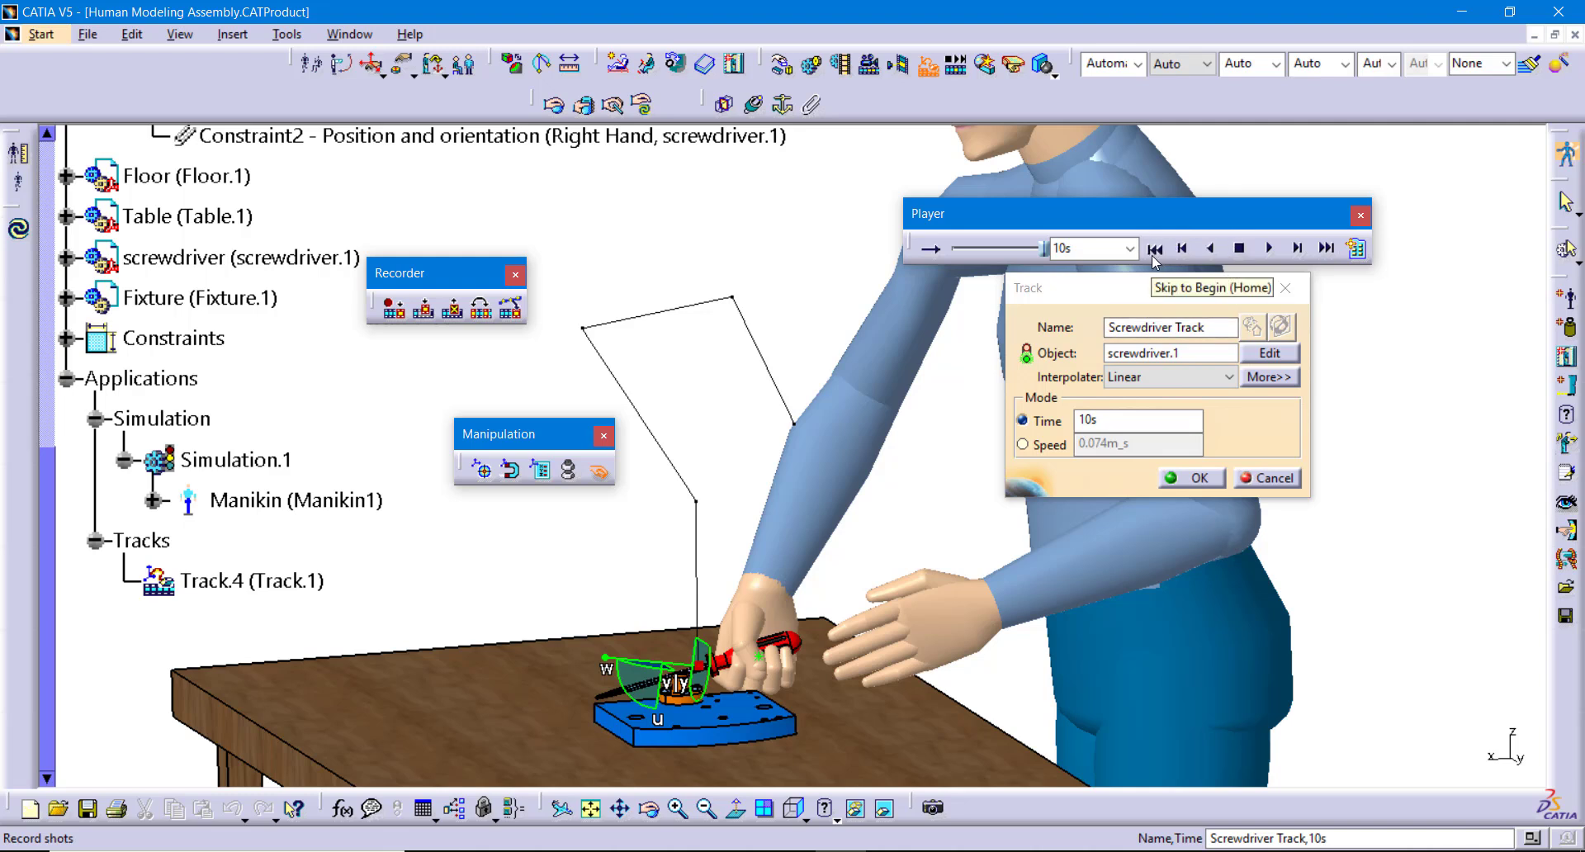
pyautogui.click(1142, 378)
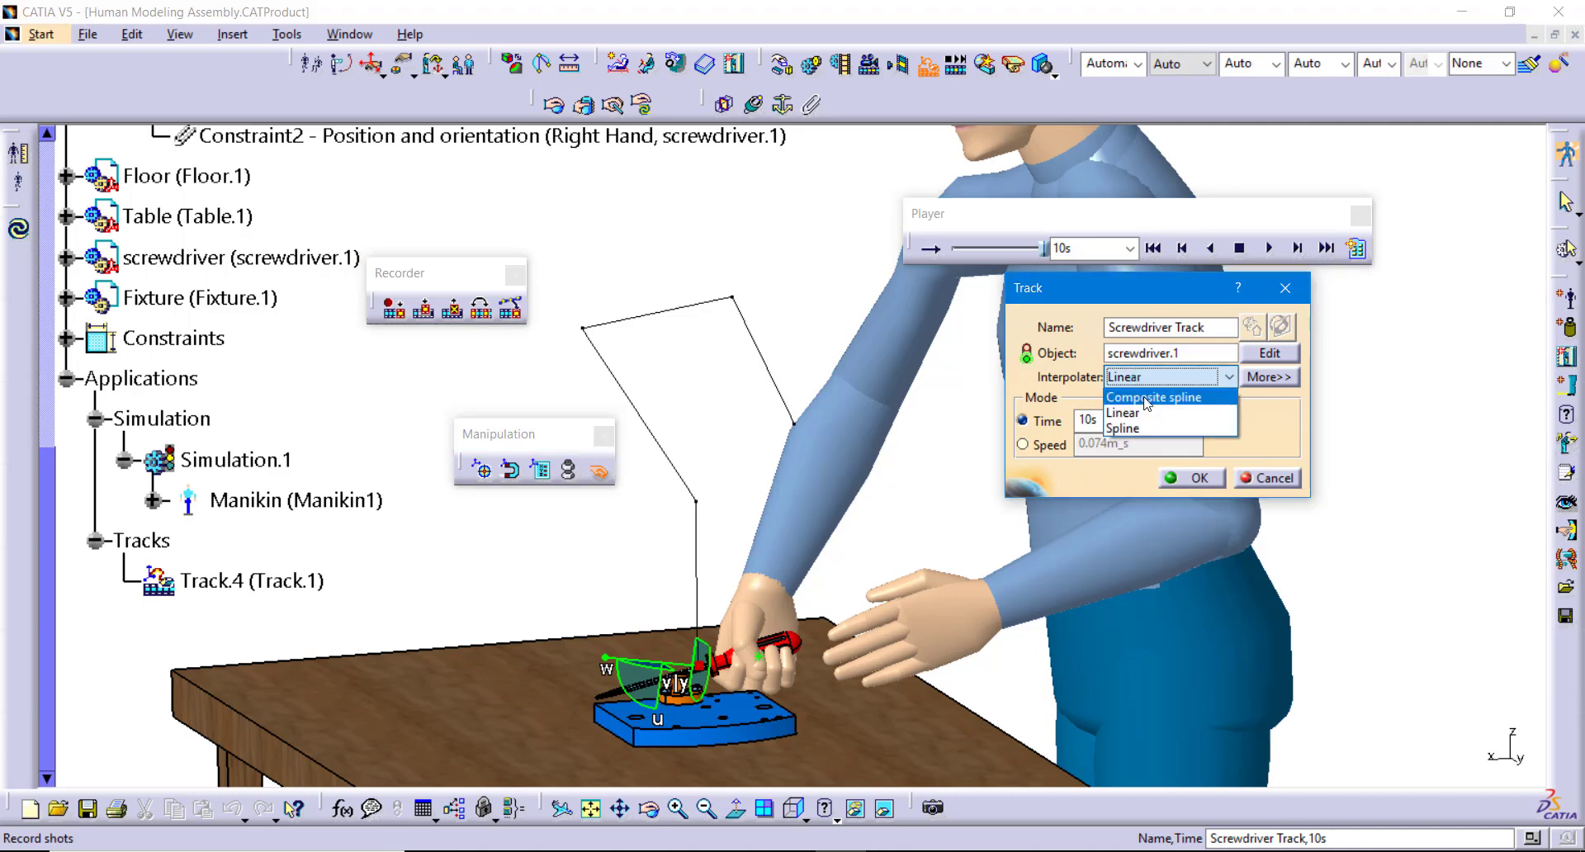
pyautogui.click(1146, 437)
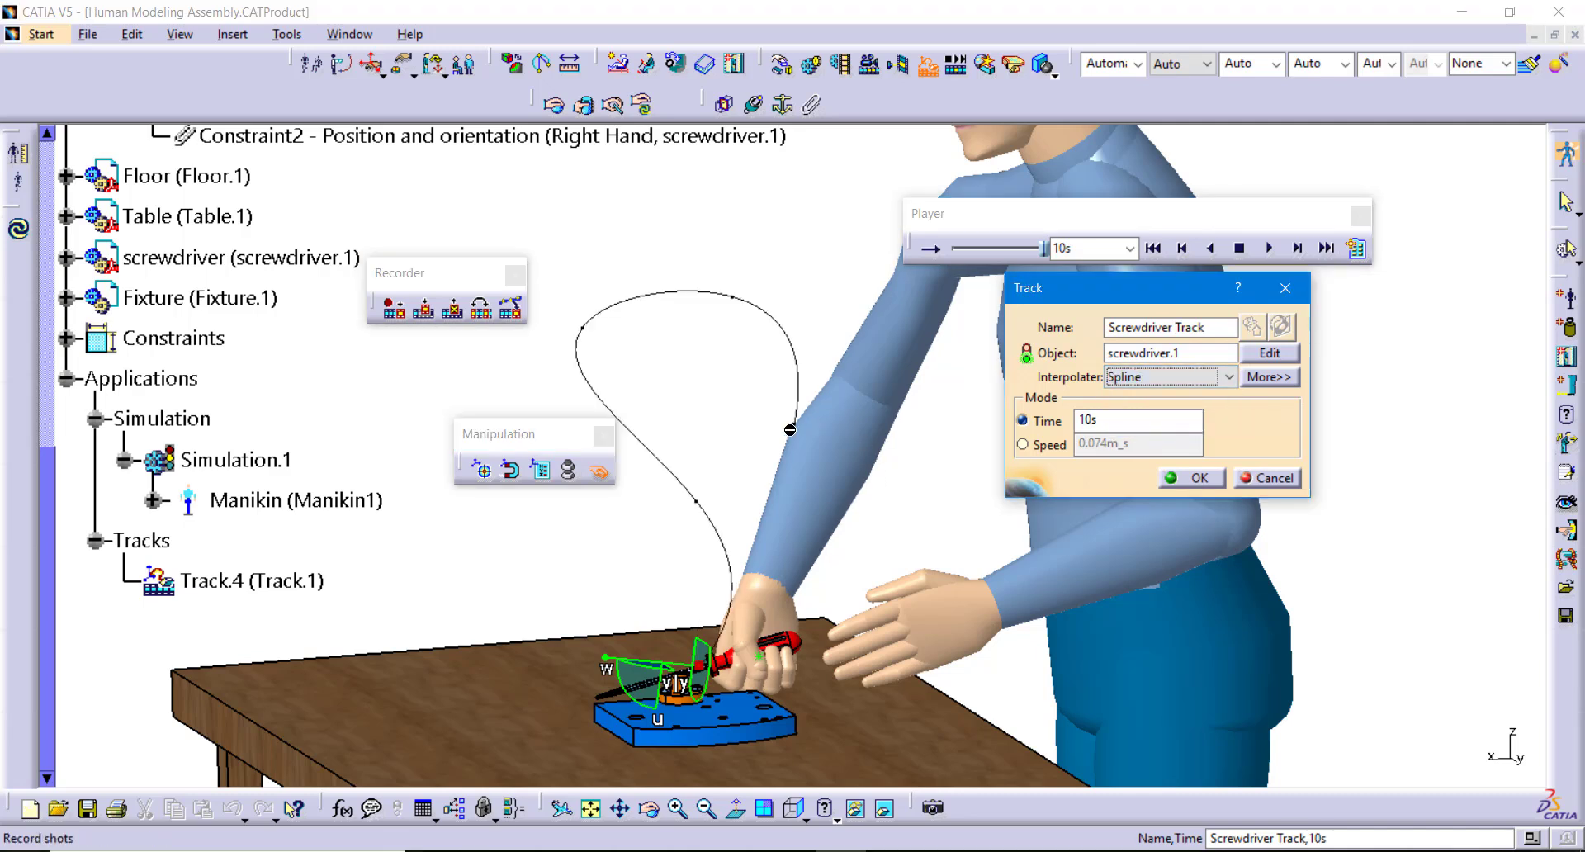
# Play the screwdriver track twice from its beginning, and accept the track
pyautogui.click(1153, 251)
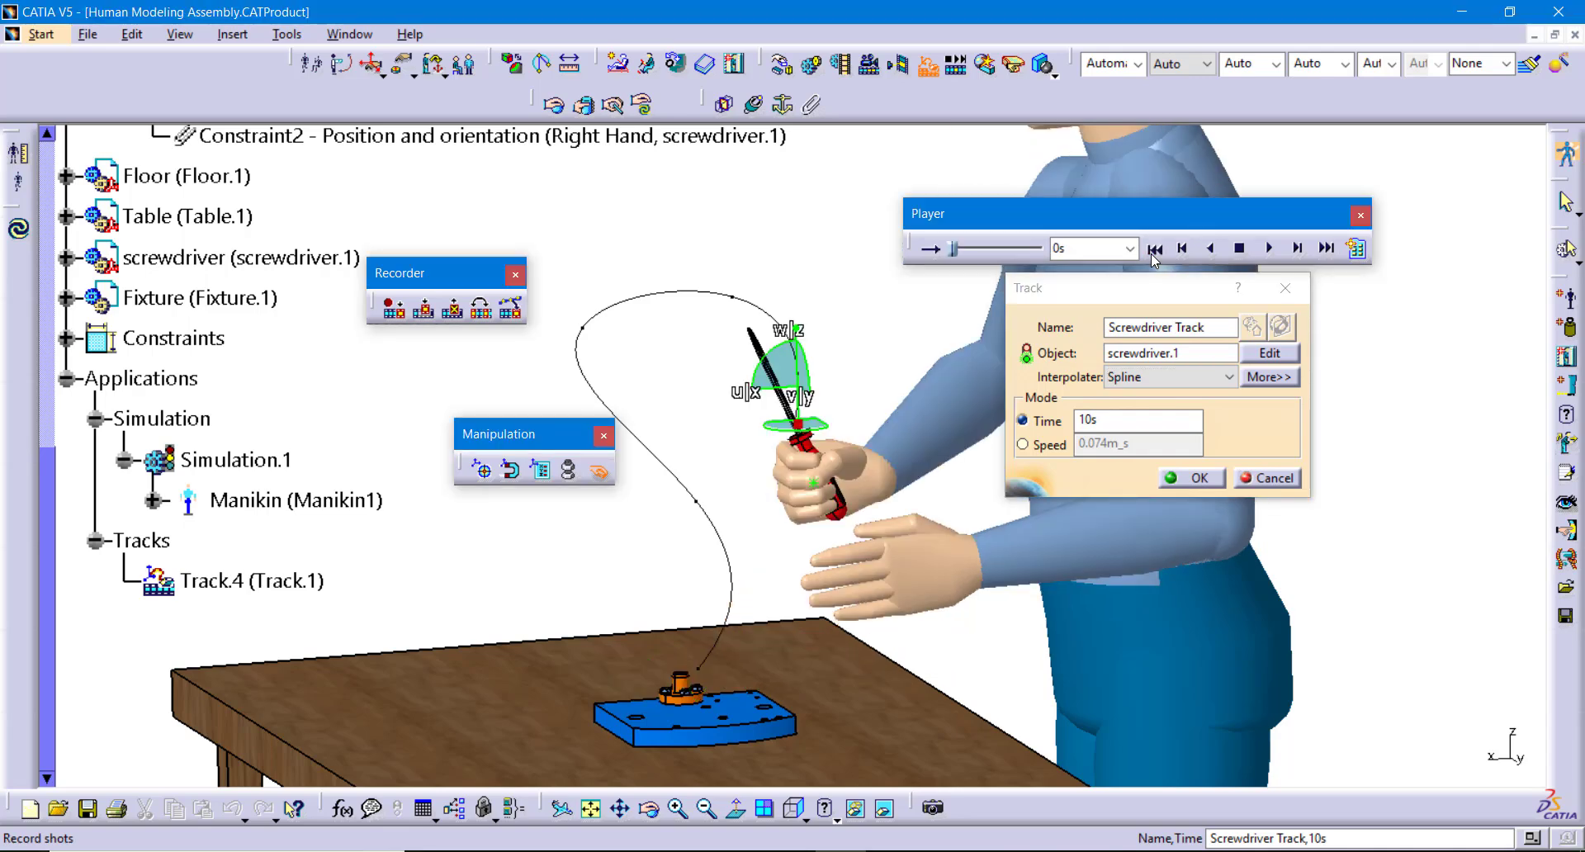
pyautogui.click(1271, 250)
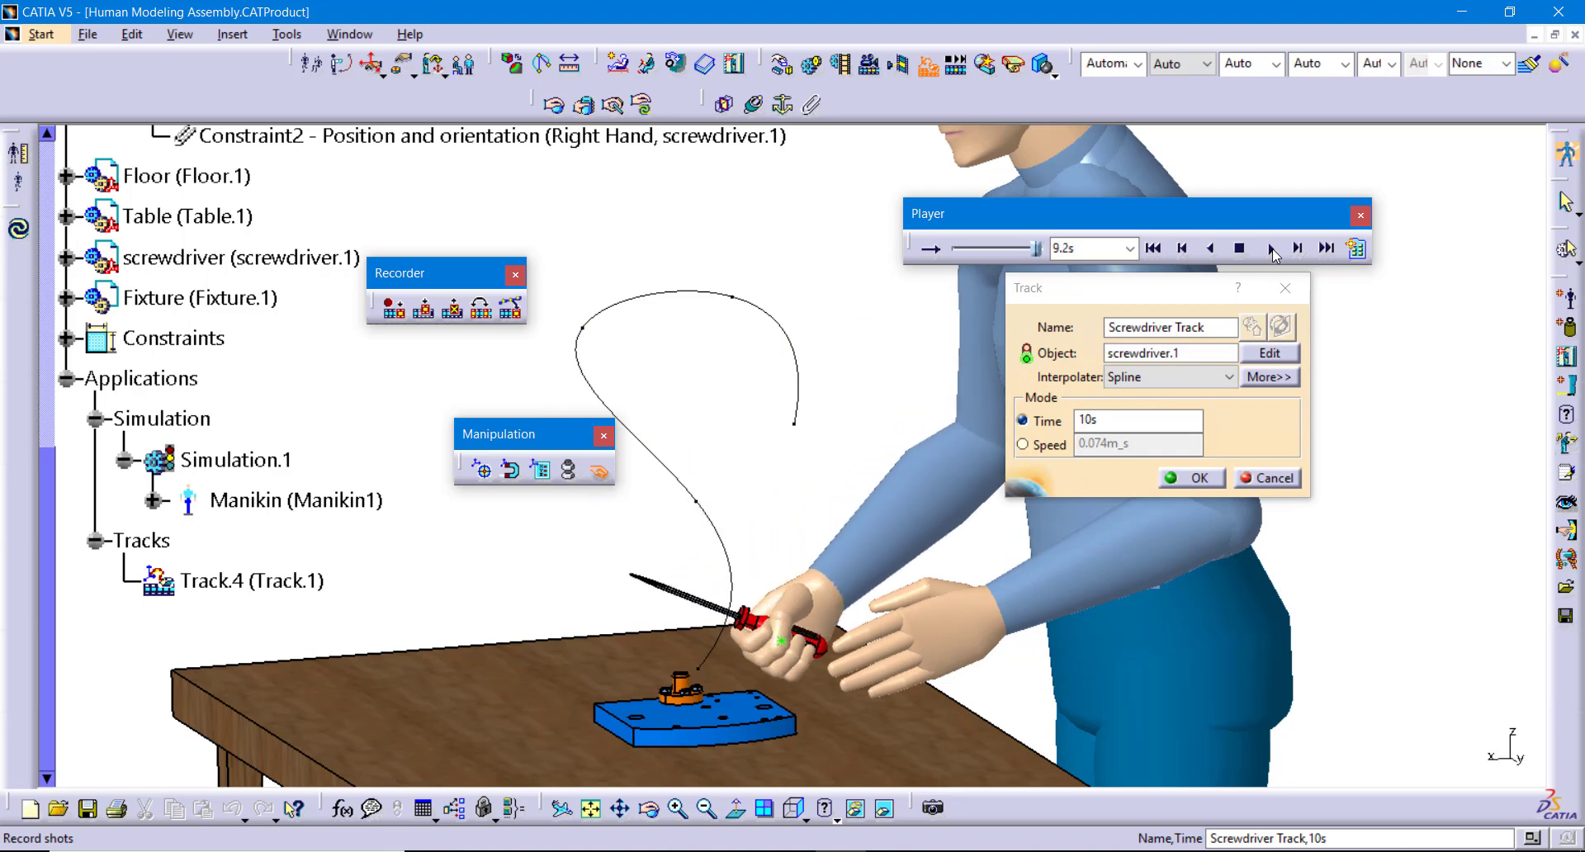
pyautogui.click(1153, 247)
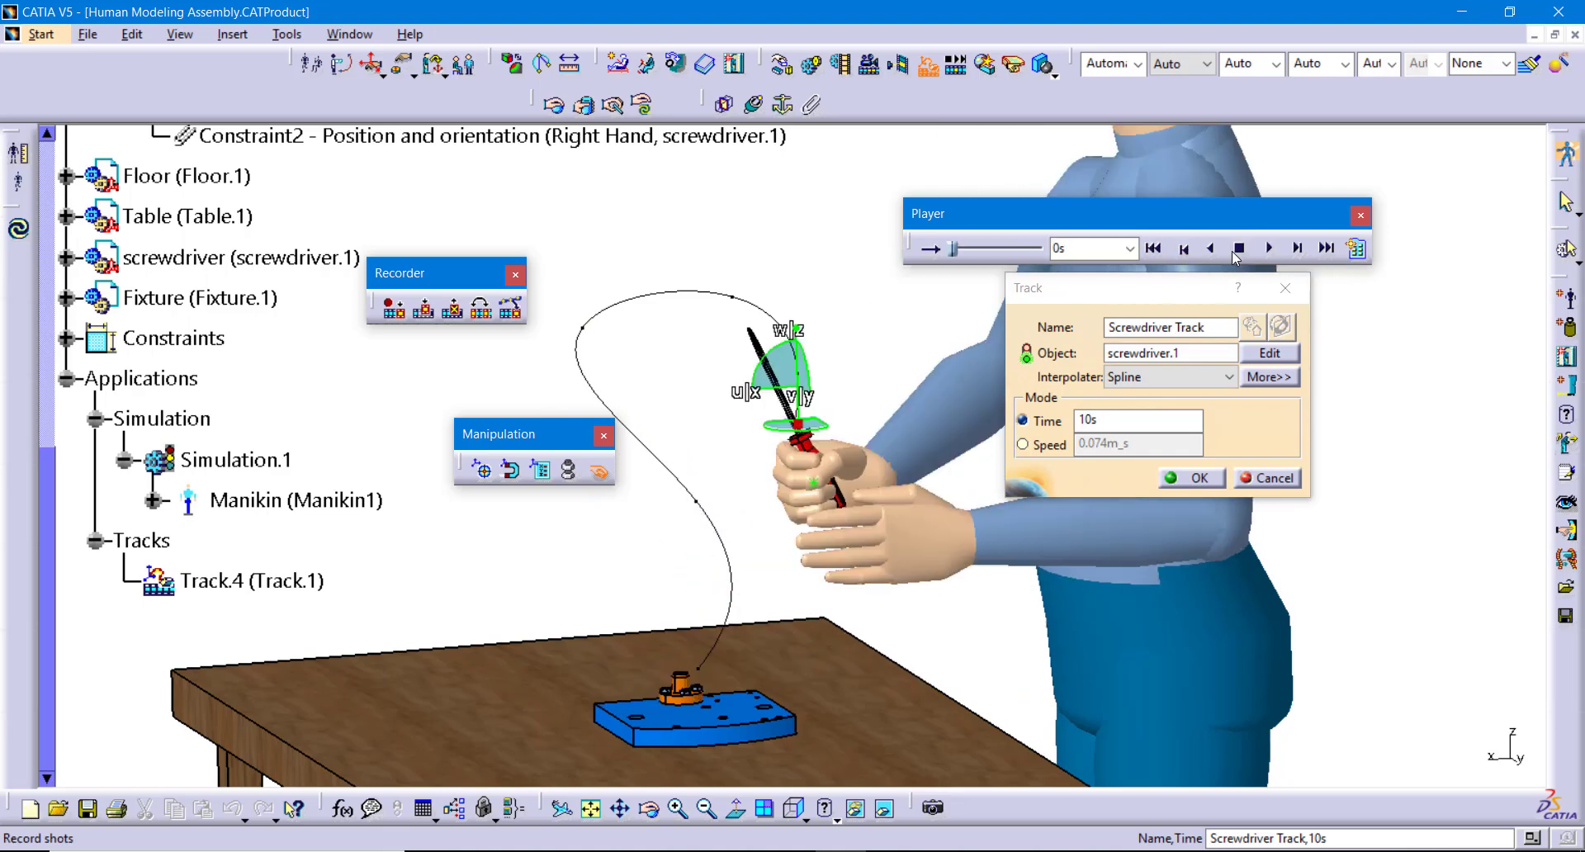
pyautogui.click(1271, 250)
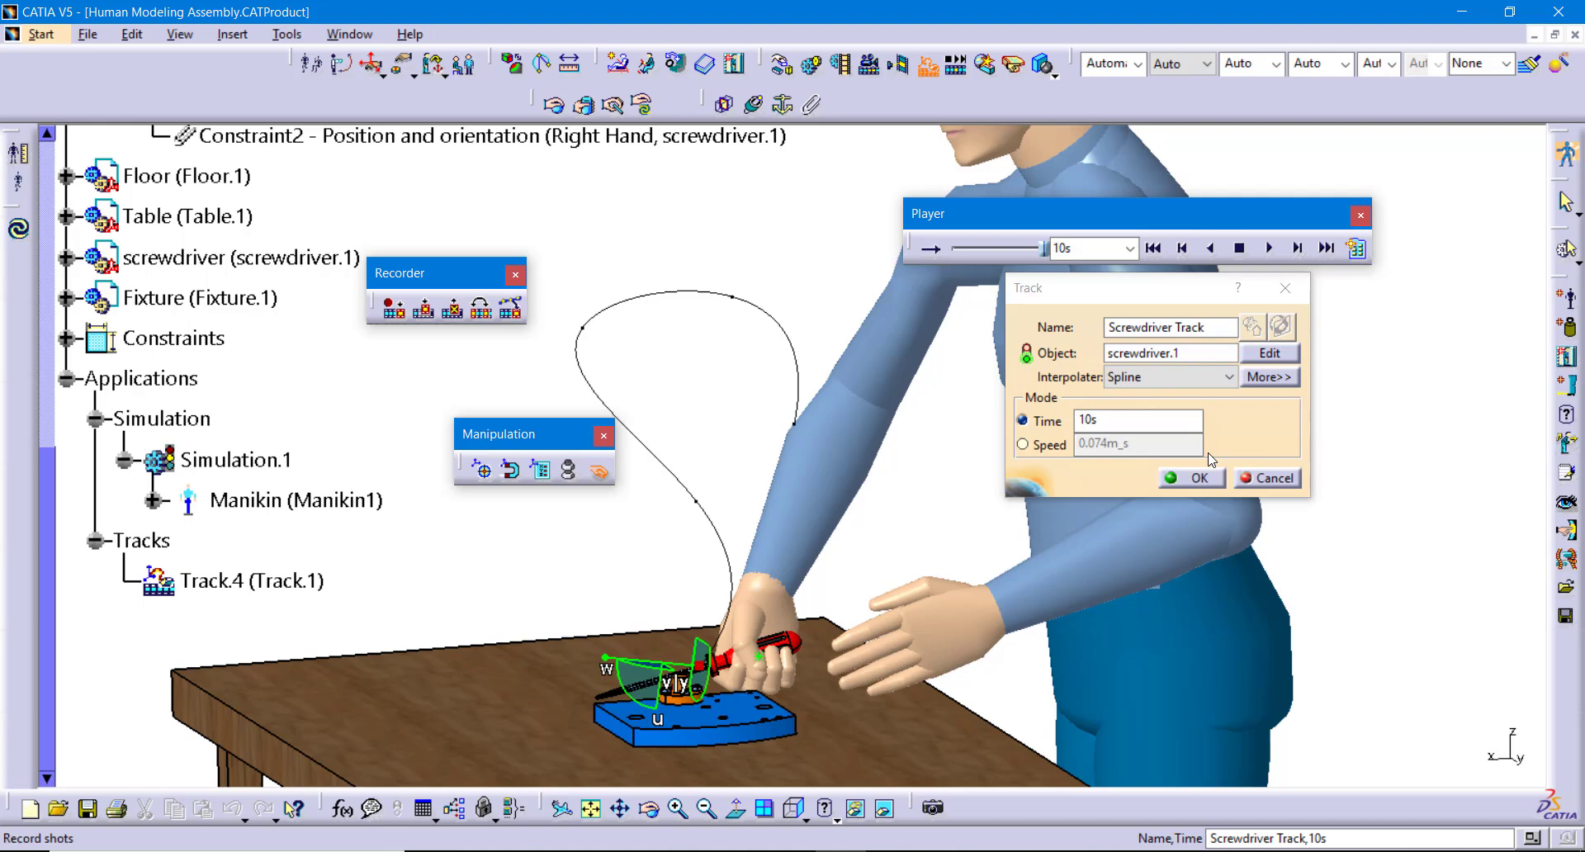
pyautogui.click(1199, 478)
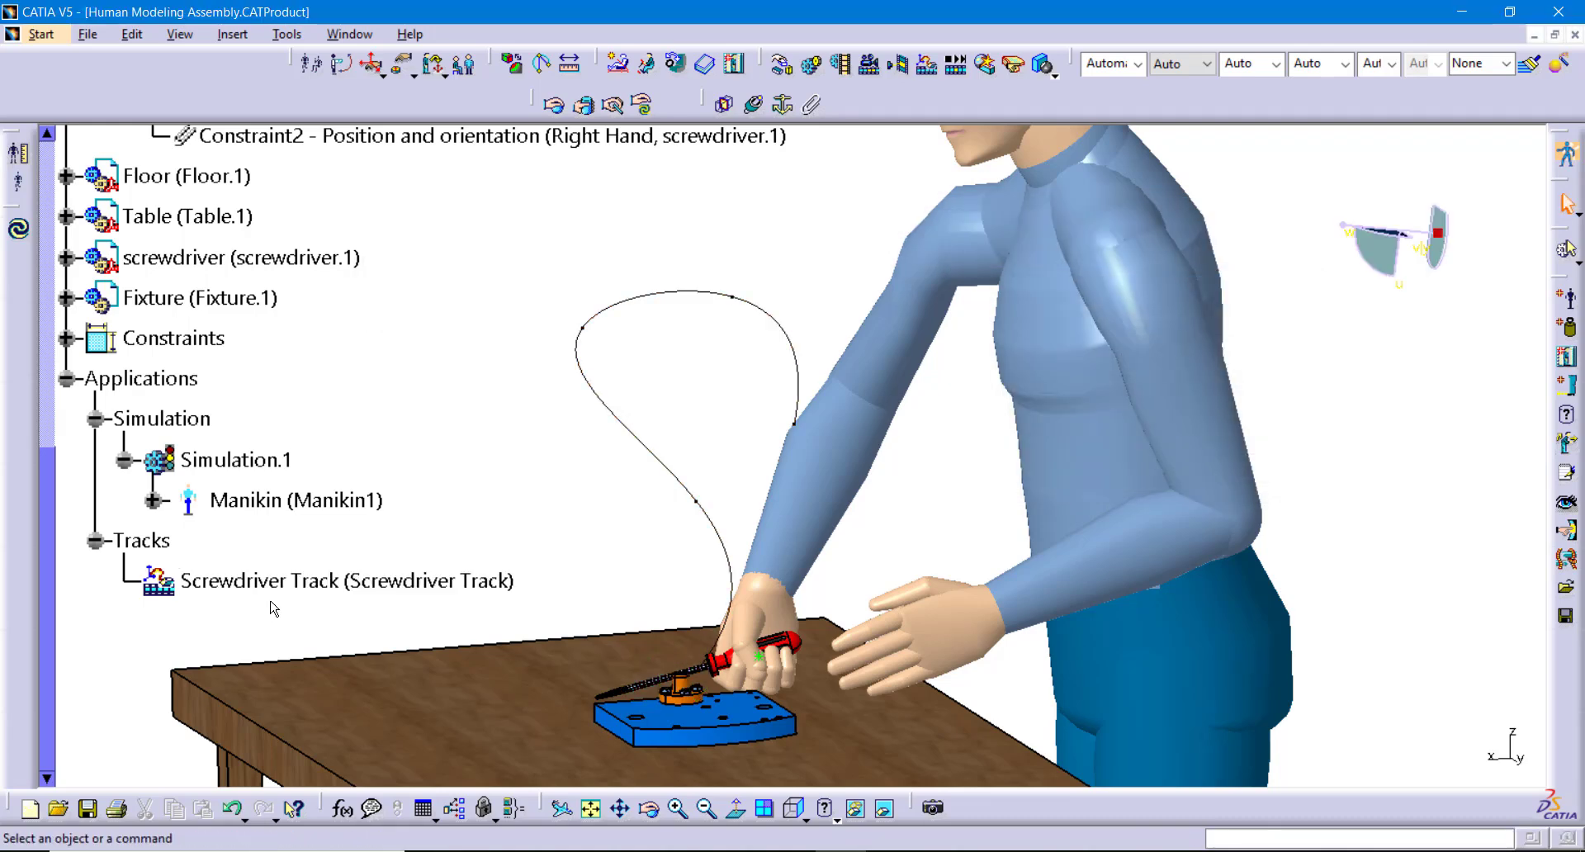